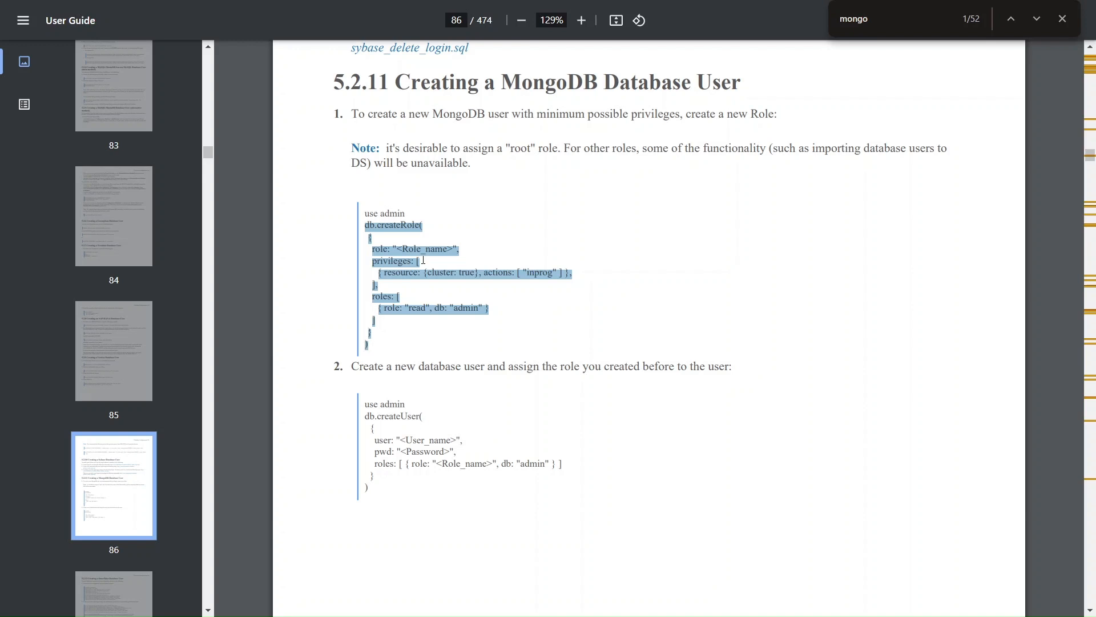
Examine the guide's createRole and createUser commands, including the role name, user name and password placeholders
{"action": "left_click", "coordinate": [423, 260]}
{"action": "left_click_drag", "start_coordinate": [398, 249], "coordinate": [451, 252]}
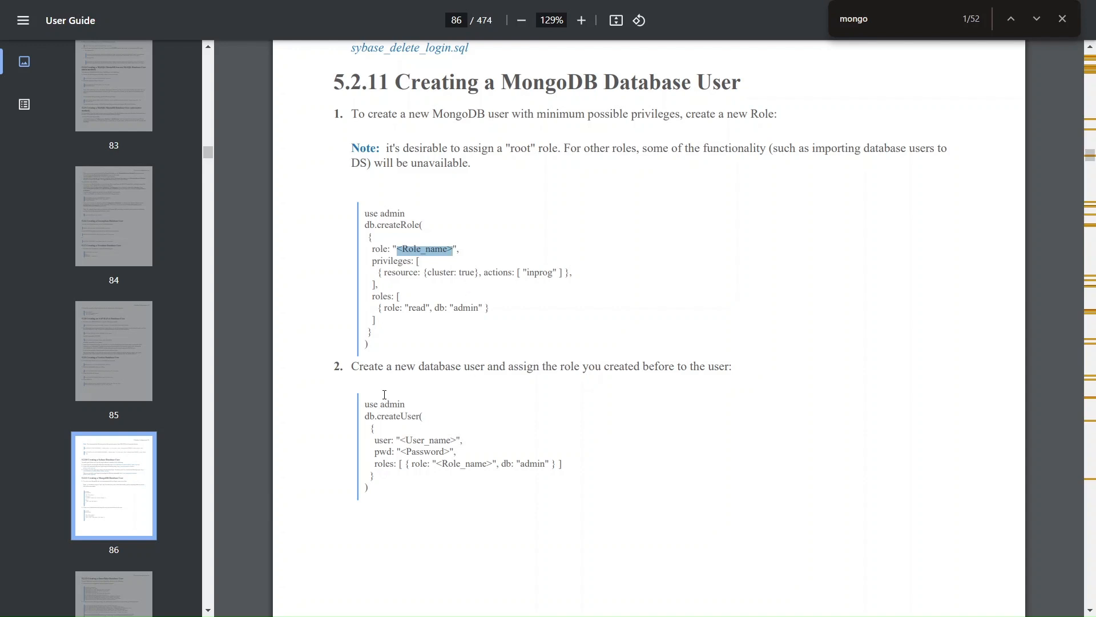
{"action": "left_click_drag", "start_coordinate": [366, 417], "coordinate": [378, 495]}
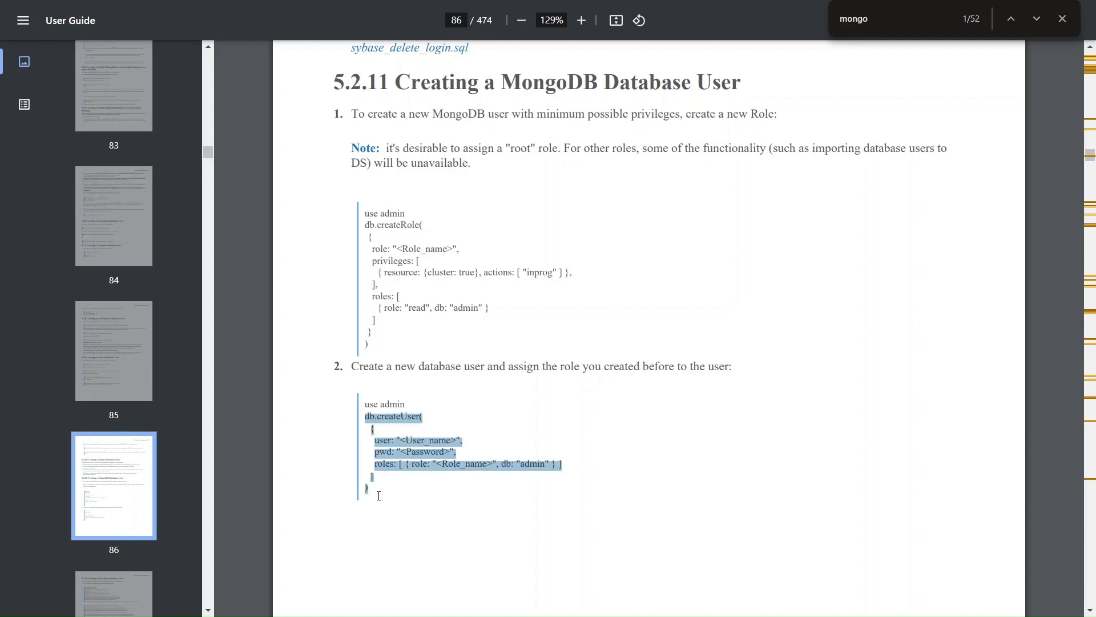
{"action": "left_click", "coordinate": [433, 439]}
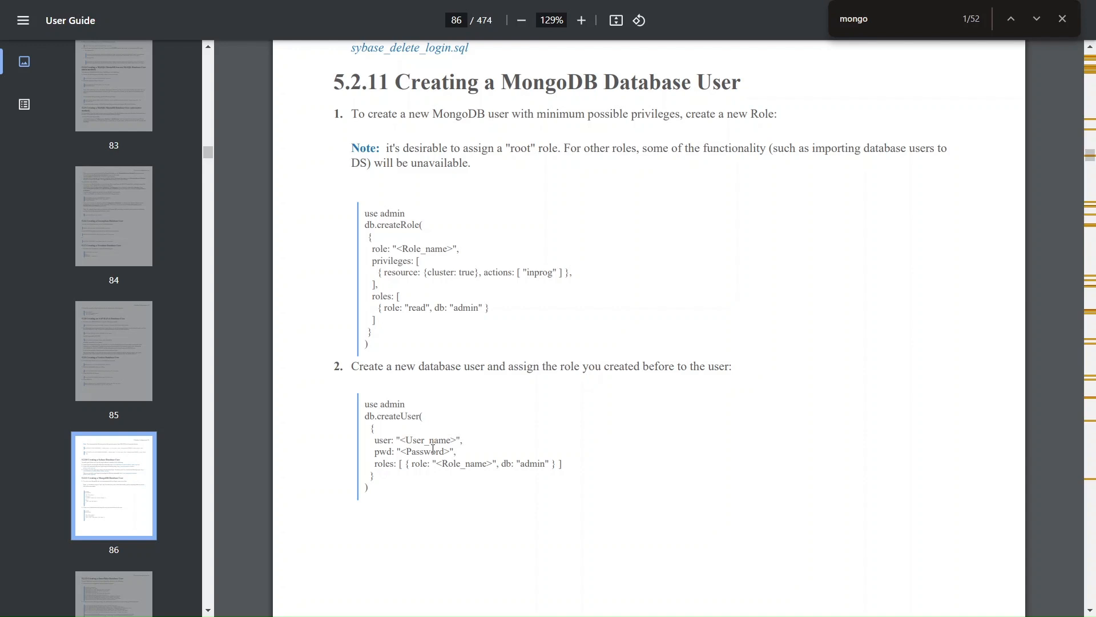
{"action": "double_click", "coordinate": [432, 450]}
{"action": "left_click_drag", "start_coordinate": [437, 463], "coordinate": [492, 462]}
{"action": "left_click_drag", "start_coordinate": [394, 248], "coordinate": [454, 245]}
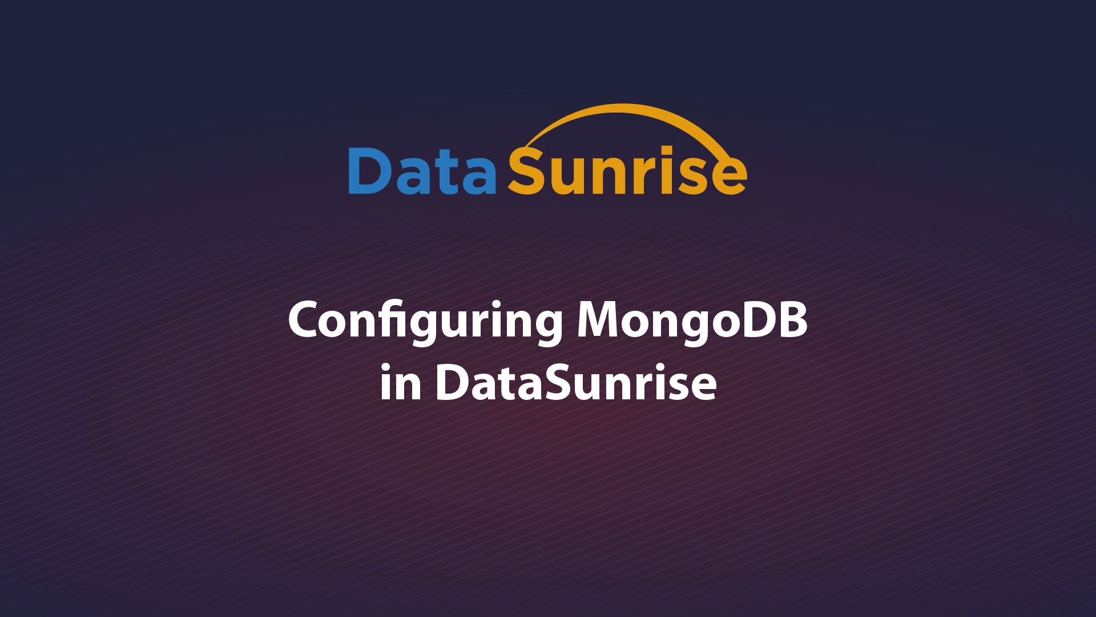
Switch to the DataSunrise console and log in as superusercustom by entering the account password
{"action": "left_click", "coordinate": [450, 324]}
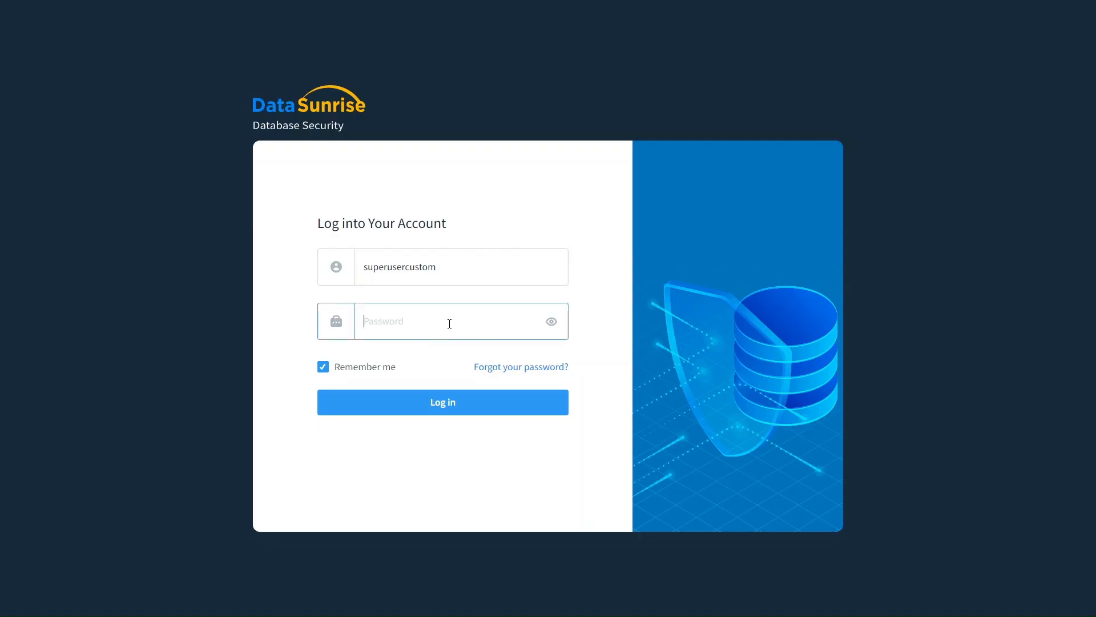
{"action": "type", "text": "•"}
{"action": "type", "text": "••••••••"}
{"action": "key", "text": "Return"}
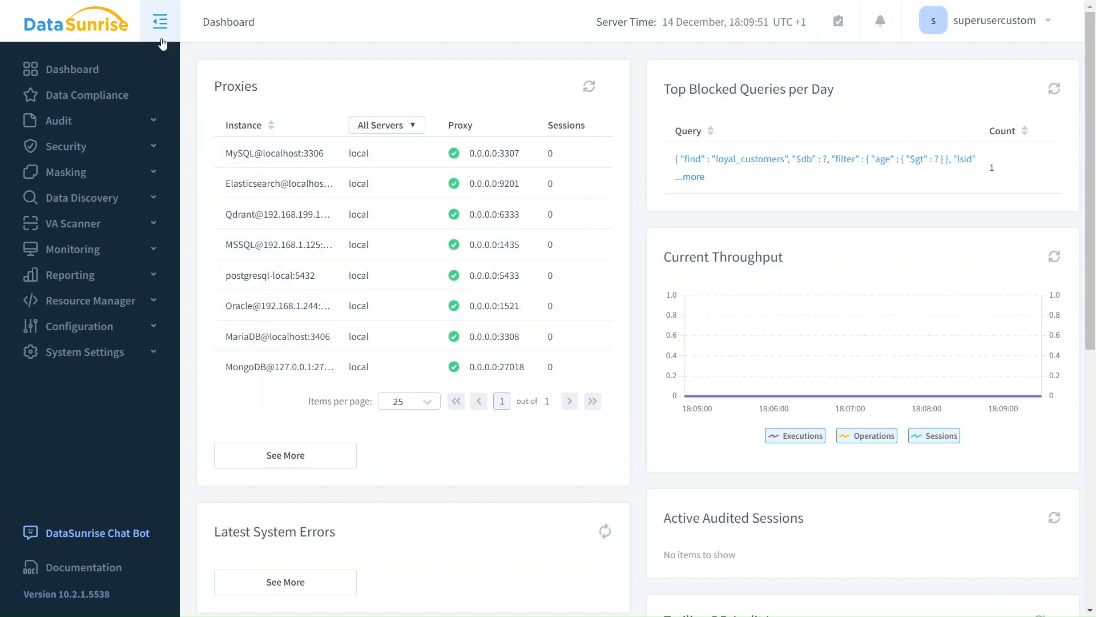
Start adding a new database in the Databases configuration and set its database type to MongoDB
{"action": "left_click", "coordinate": [114, 334]}
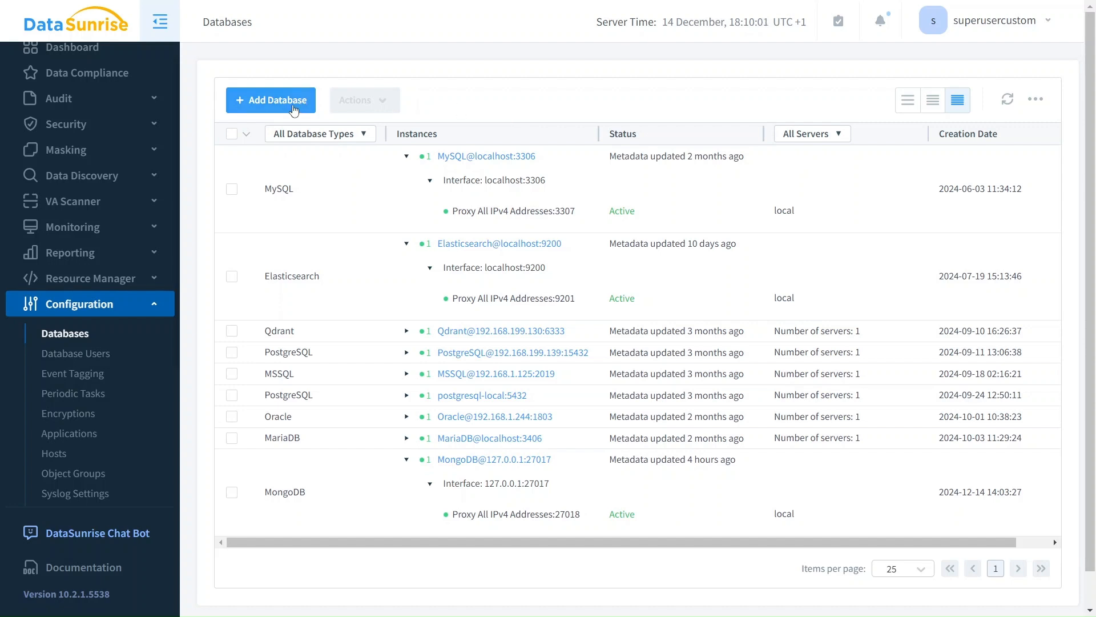
{"action": "left_click", "coordinate": [289, 106]}
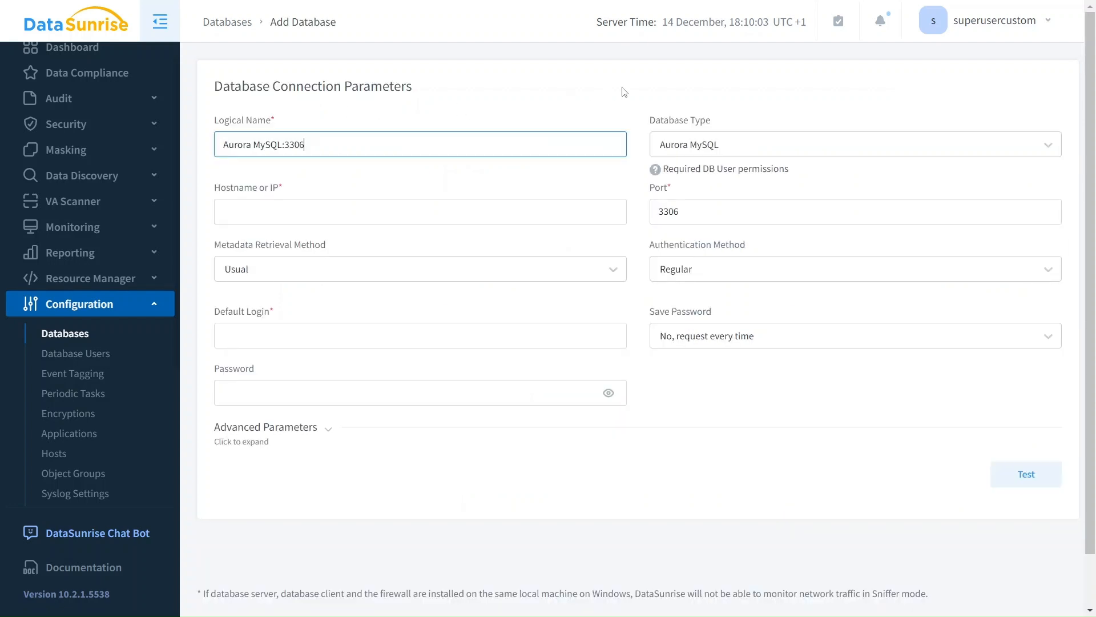
{"action": "left_click", "coordinate": [706, 147]}
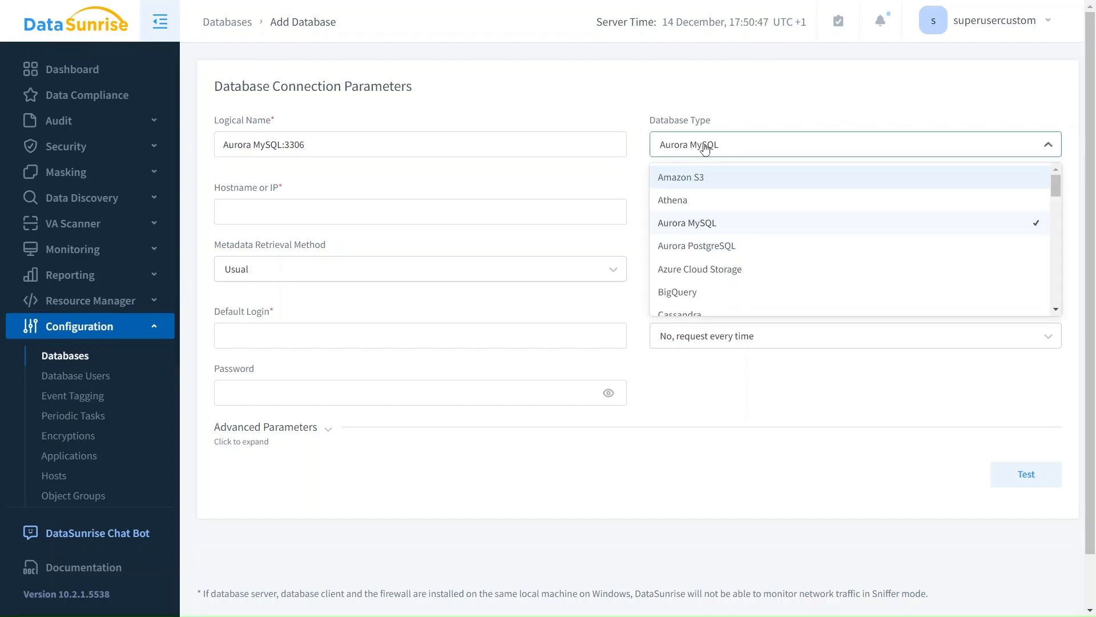
{"action": "type", "text": "mon"}
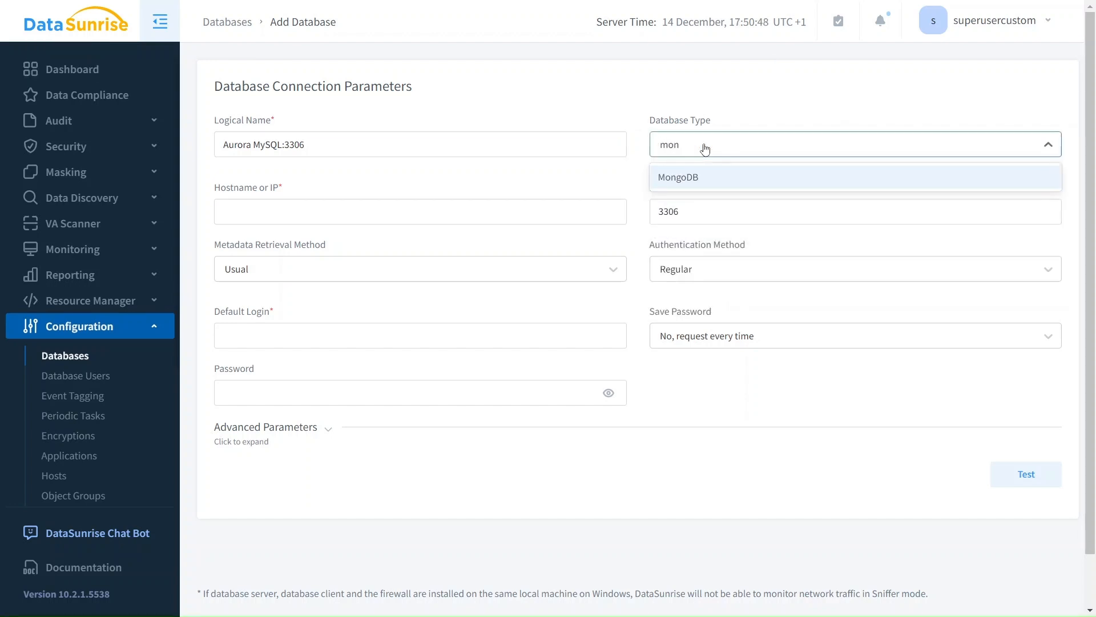
{"action": "left_click", "coordinate": [713, 177]}
Set the database hostname to 127.0.0.1 and choose the Regular authentication method, keeping port 27017
{"action": "left_click", "coordinate": [410, 216]}
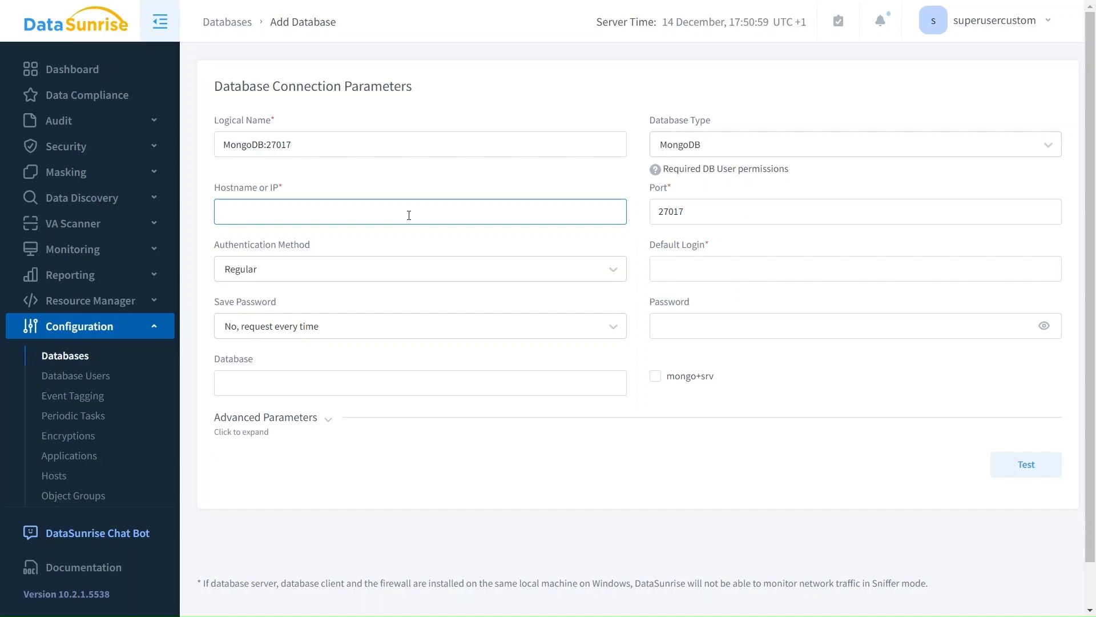
{"action": "type", "text": "127.0.0.1"}
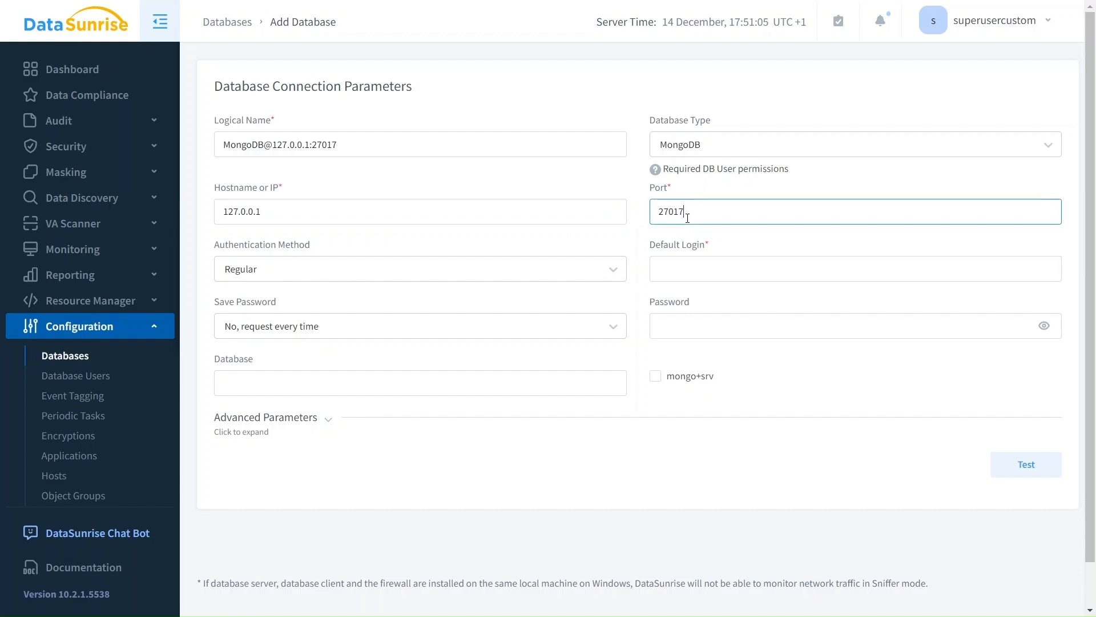
{"action": "left_click_drag", "start_coordinate": [693, 214], "coordinate": [651, 222]}
{"action": "left_click", "coordinate": [695, 274]}
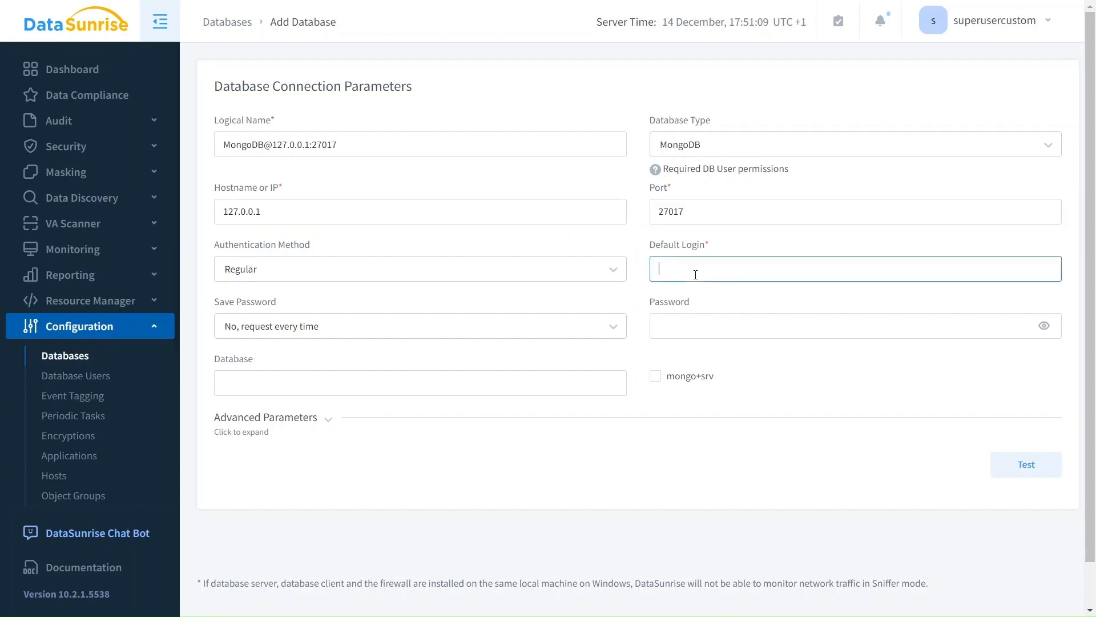
{"action": "left_click", "coordinate": [588, 273]}
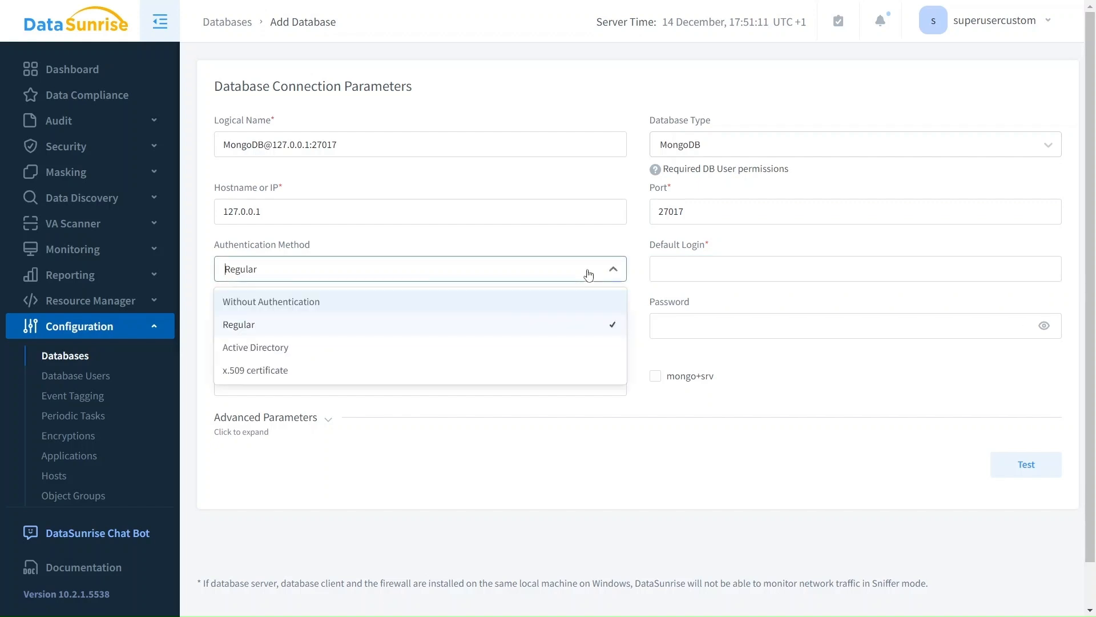
{"action": "left_click", "coordinate": [516, 323]}
Enter tester as the default login and fill in the database account's password
{"action": "left_click", "coordinate": [719, 265]}
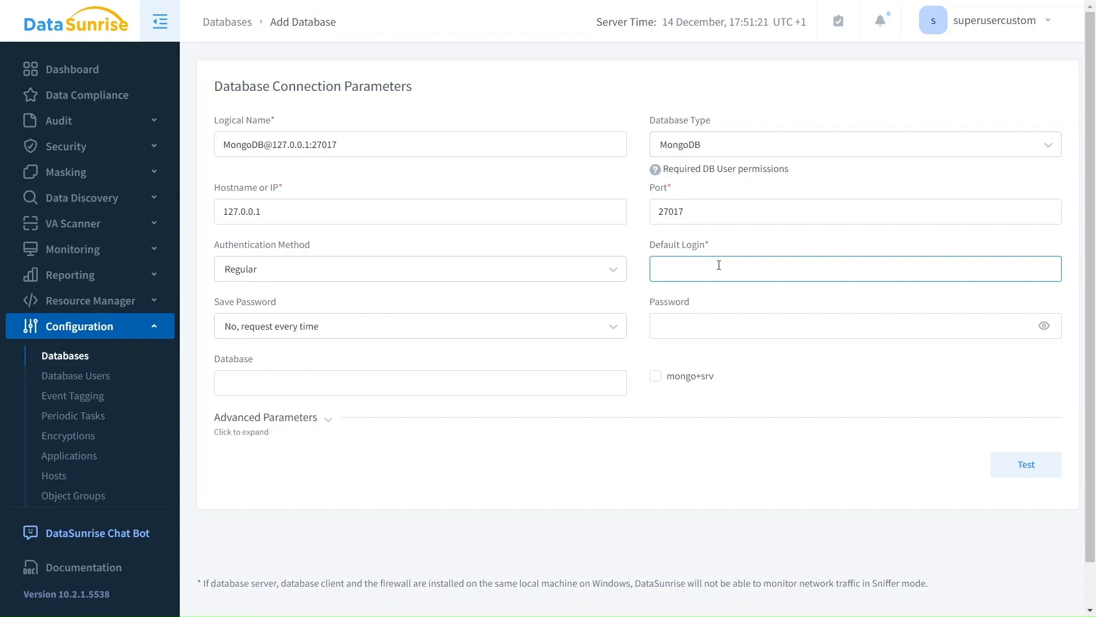
{"action": "type", "text": "tester"}
{"action": "left_click", "coordinate": [705, 321]}
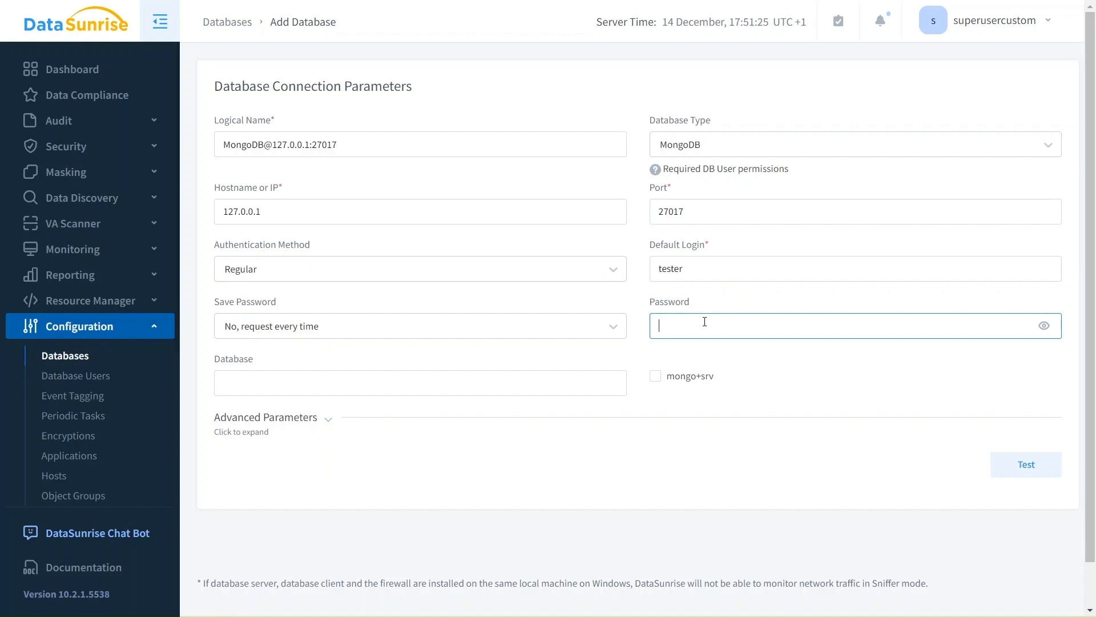
{"action": "type", "text": "••••••••"}
{"action": "double_click", "coordinate": [687, 271]}
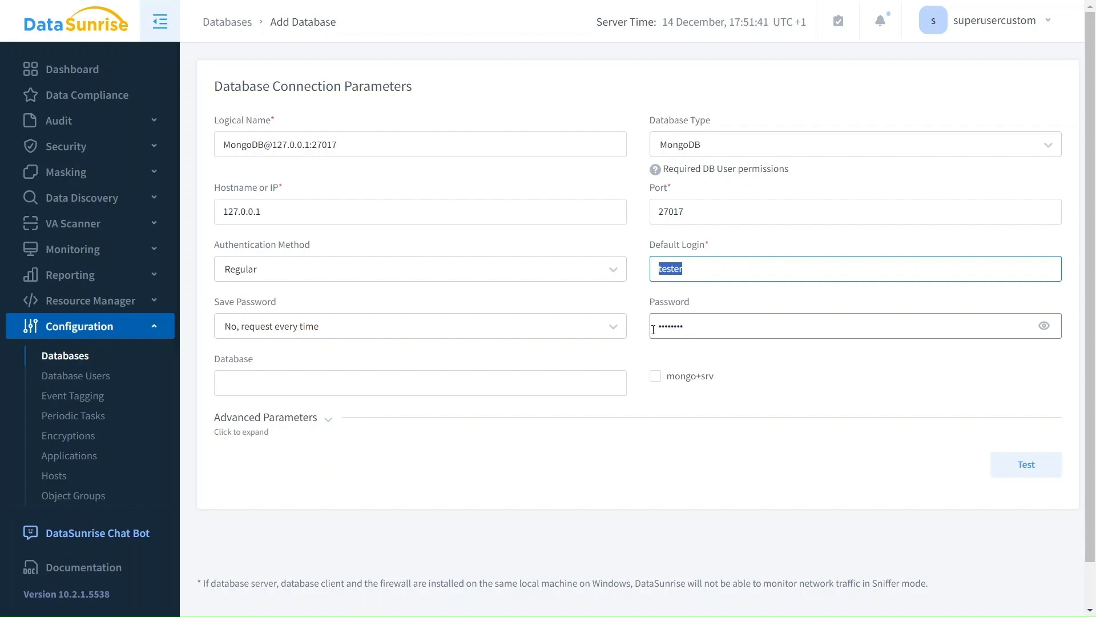
Choose to save the password in DataSunrise and set the database name to admin
{"action": "left_click", "coordinate": [597, 328]}
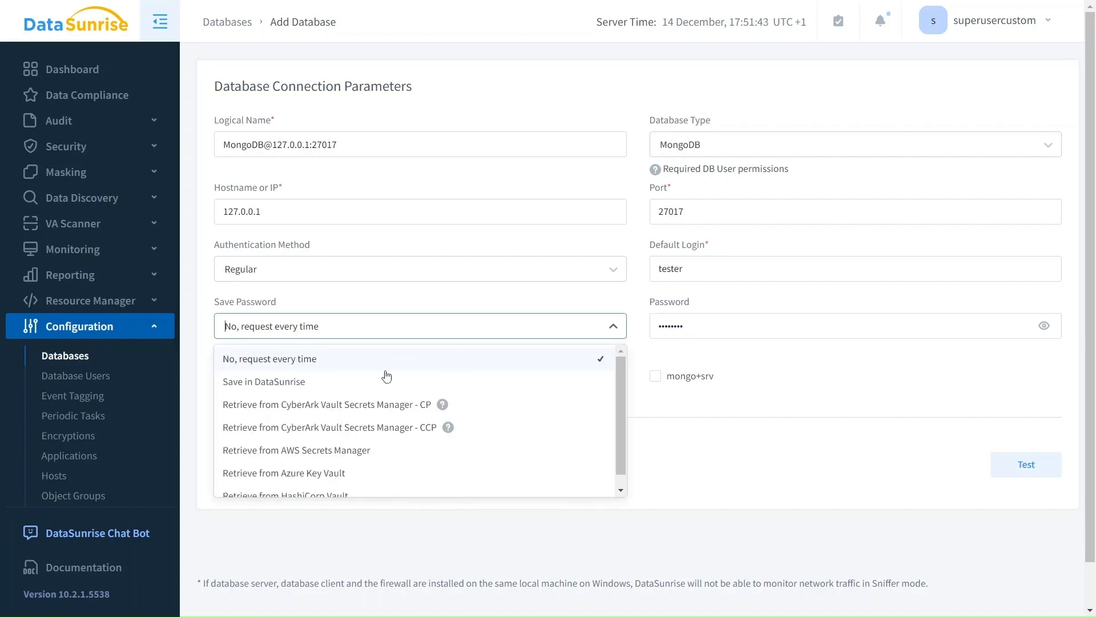
{"action": "left_click", "coordinate": [305, 383]}
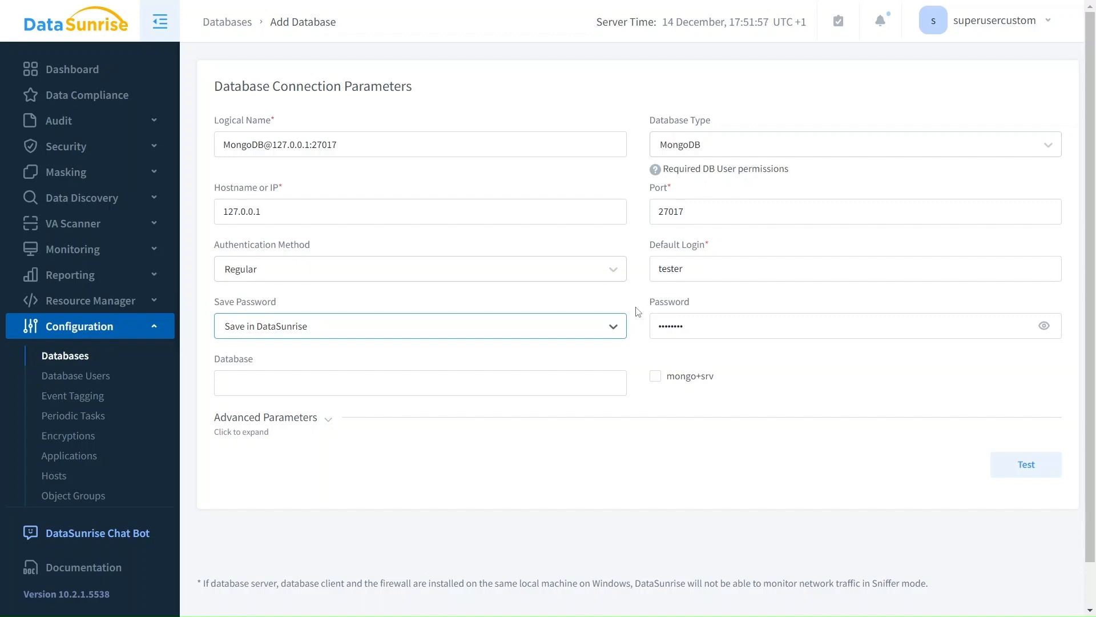
{"action": "left_click", "coordinate": [459, 384]}
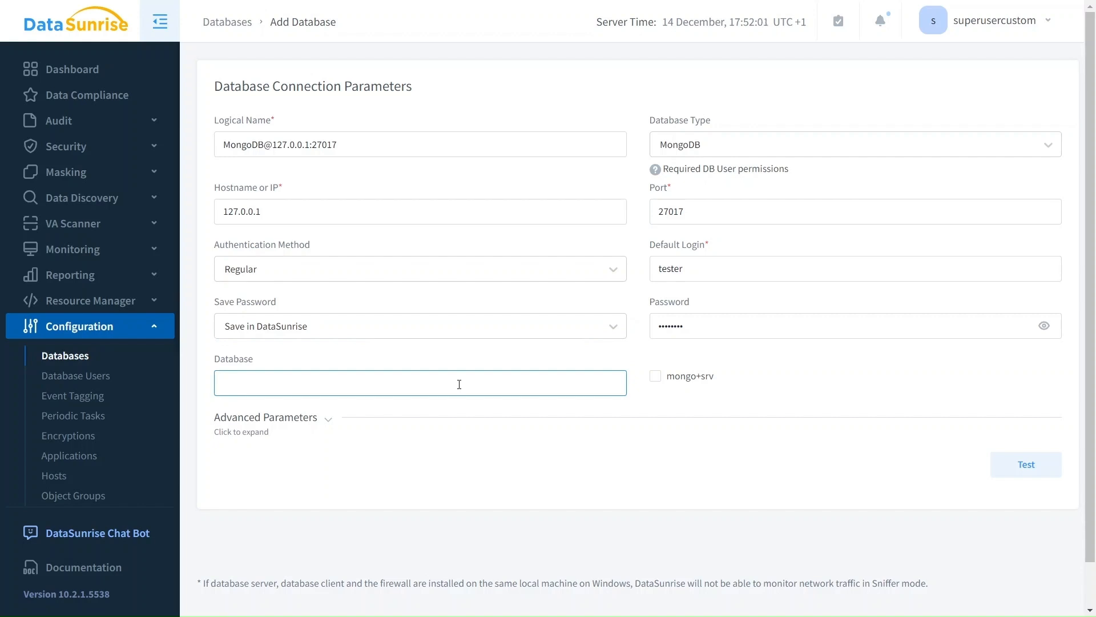
{"action": "type", "text": "admin"}
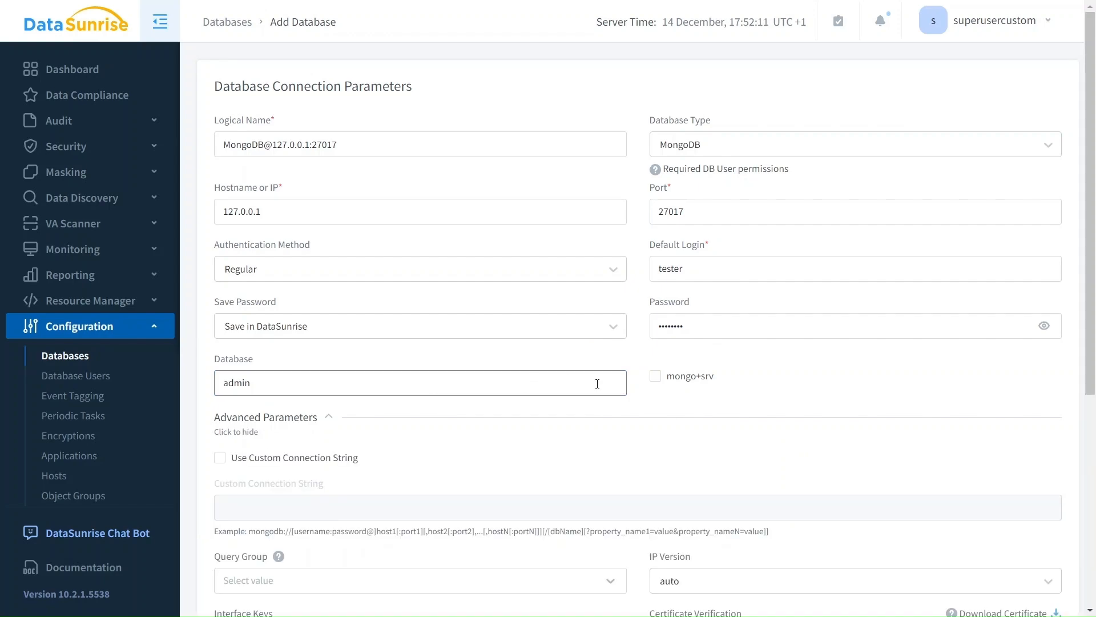
Test the MongoDB connection with the default advanced parameters and review the proxy capture mode settings
{"action": "left_click", "coordinate": [654, 402]}
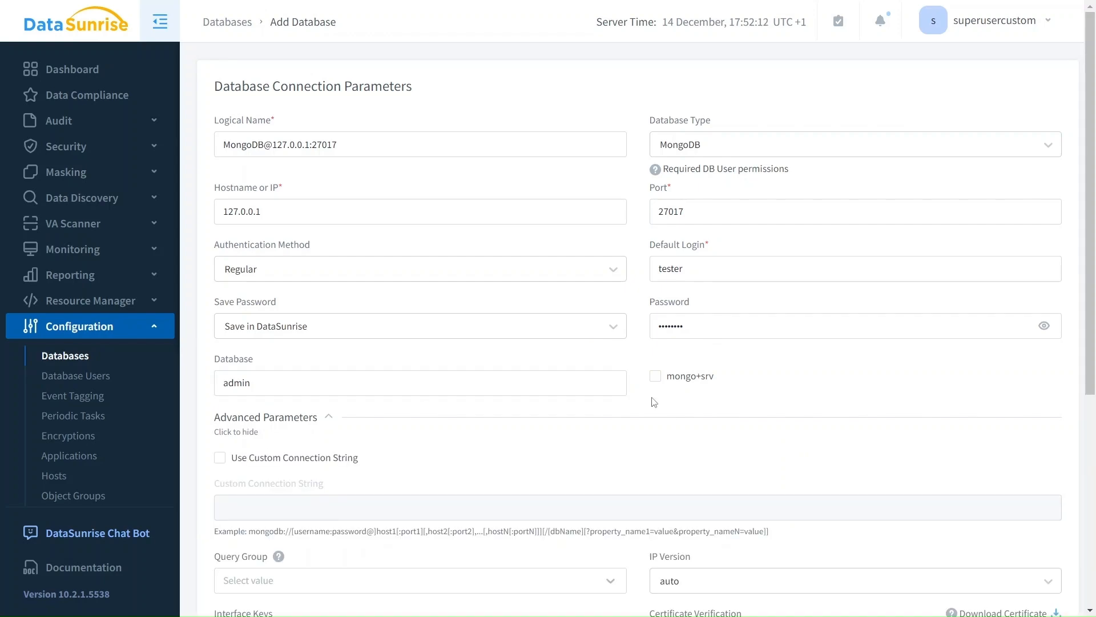
{"action": "scroll", "coordinate": [654, 402], "scroll_direction": "down", "scroll_amount": 6}
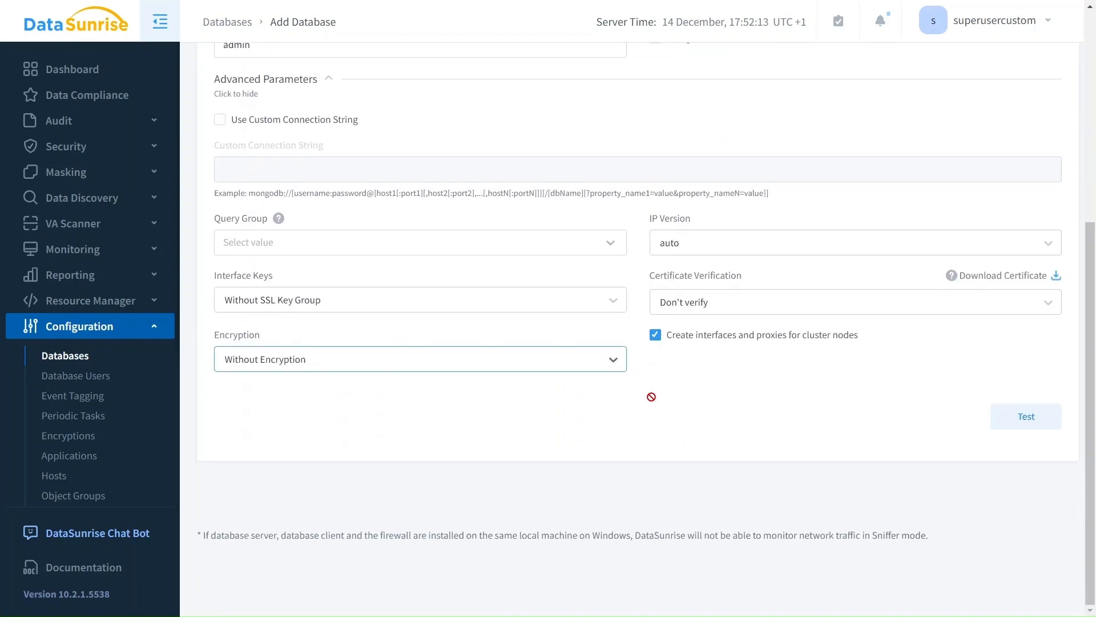
{"action": "left_click", "coordinate": [1006, 420]}
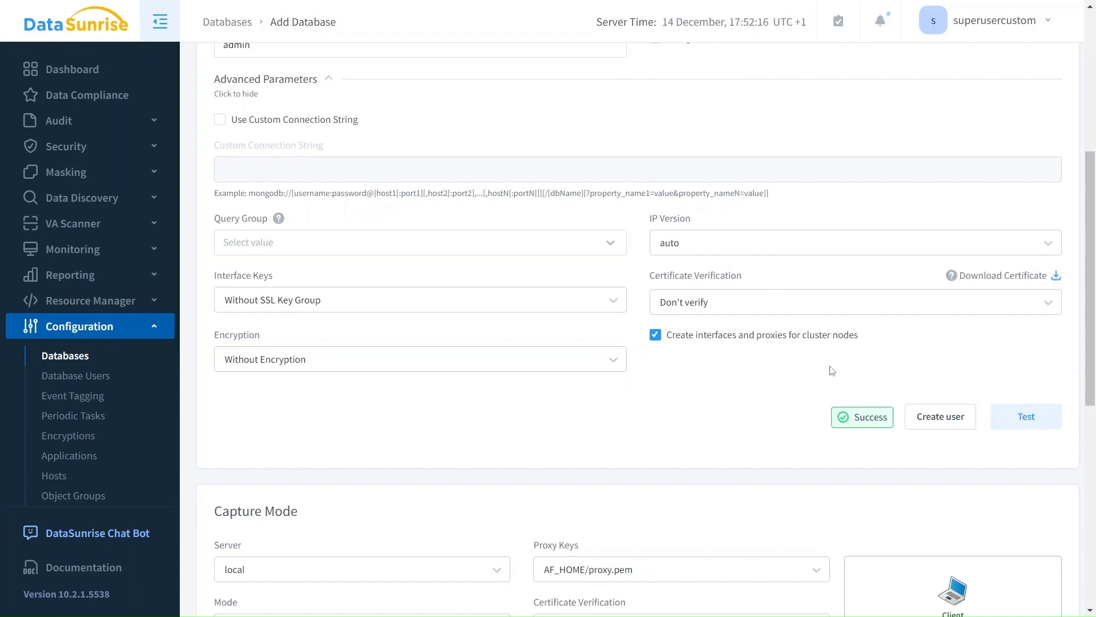
{"action": "scroll", "coordinate": [827, 432], "scroll_direction": "down", "scroll_amount": 6}
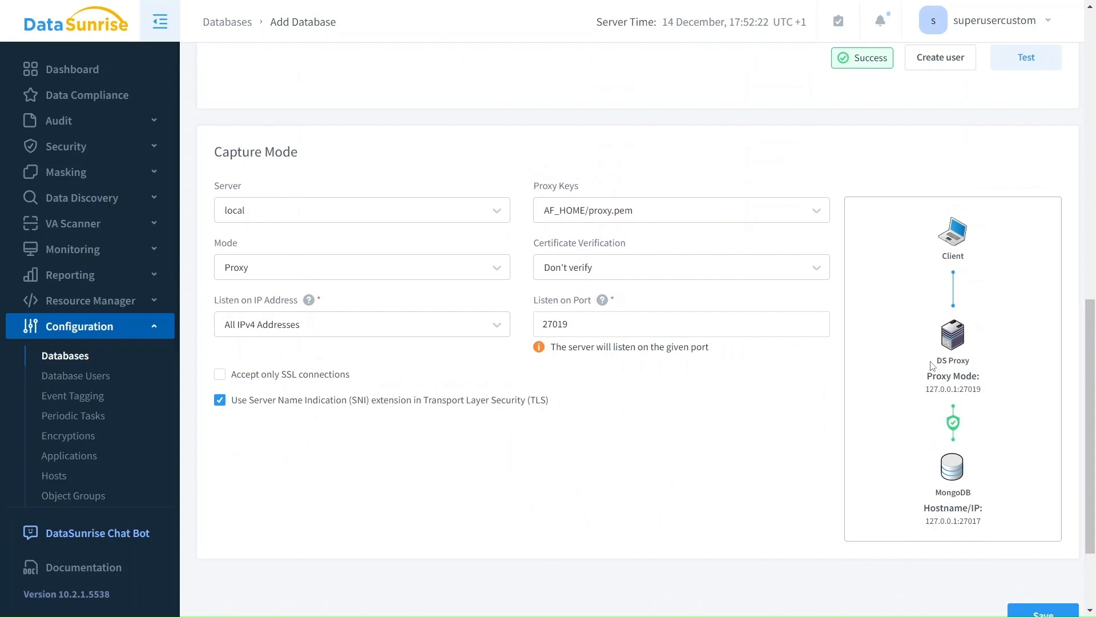
{"action": "left_click_drag", "start_coordinate": [922, 365], "coordinate": [987, 367]}
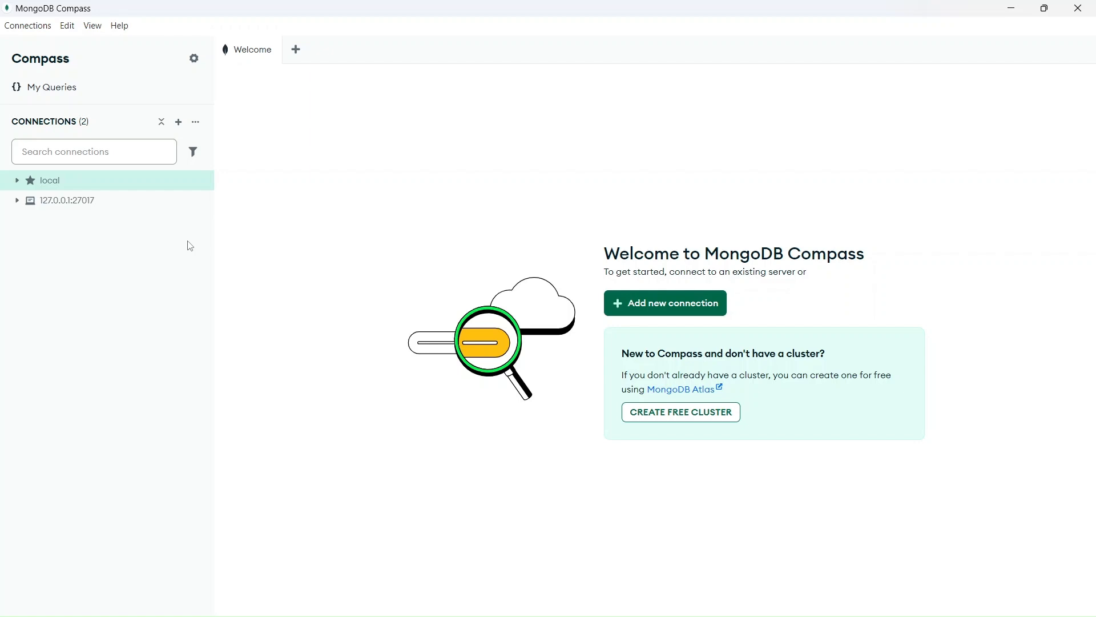
Switch to MongoDB Compass and create a new connection with the URI mongodb://localhost:27018
{"action": "left_click", "coordinate": [179, 122]}
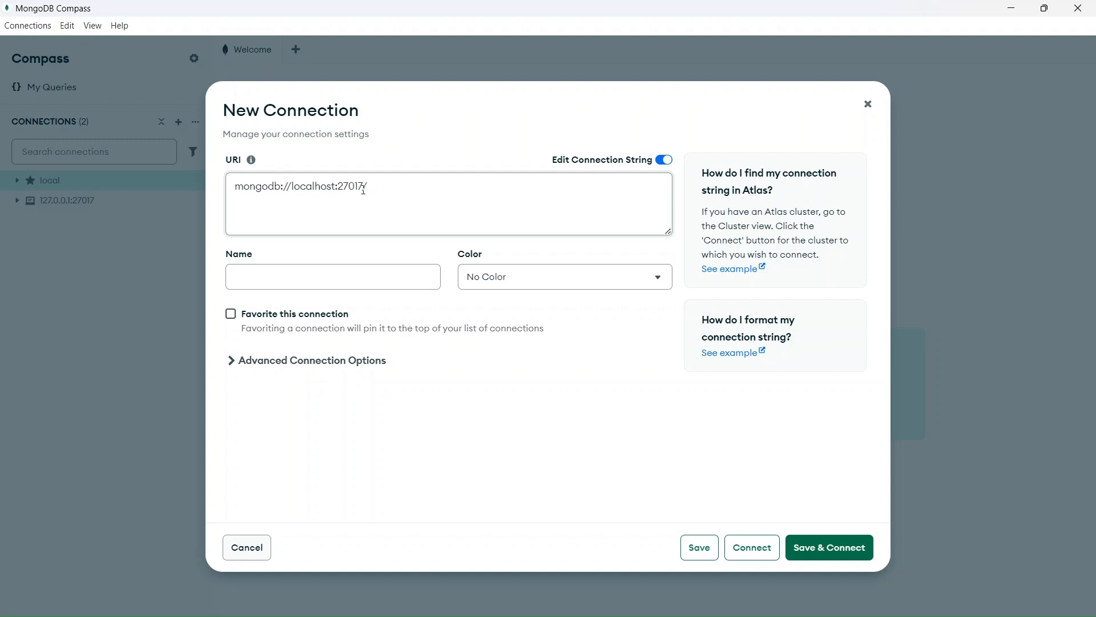
{"action": "left_click", "coordinate": [364, 188]}
{"action": "key", "text": "BackSpace"}
{"action": "key", "text": "BackSpace"}
{"action": "type", "text": "8"}
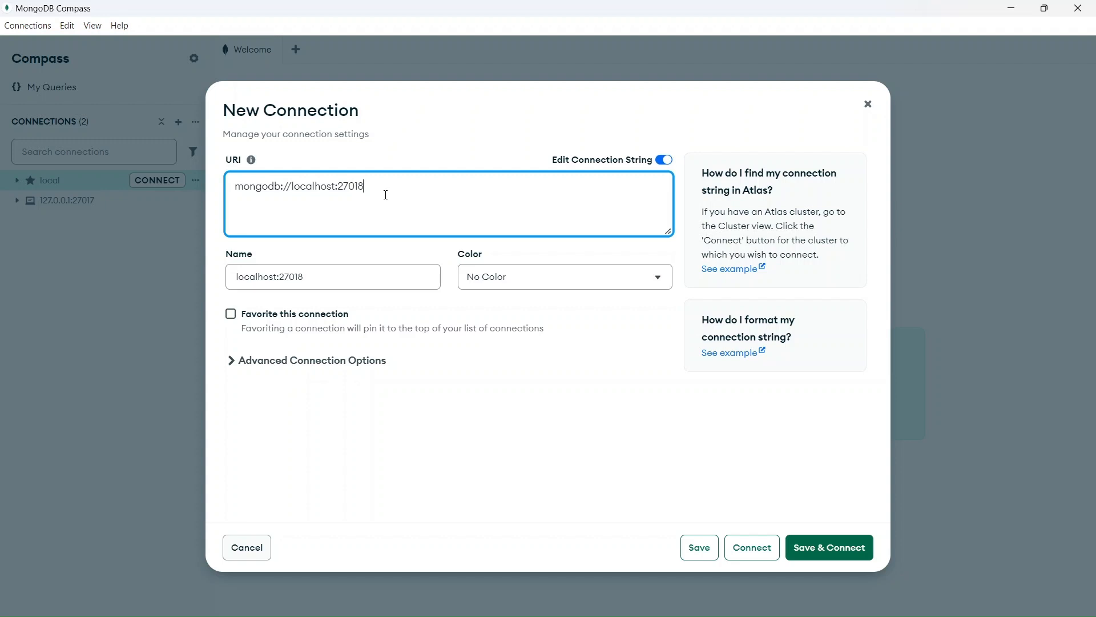
{"action": "double_click", "coordinate": [310, 190]}
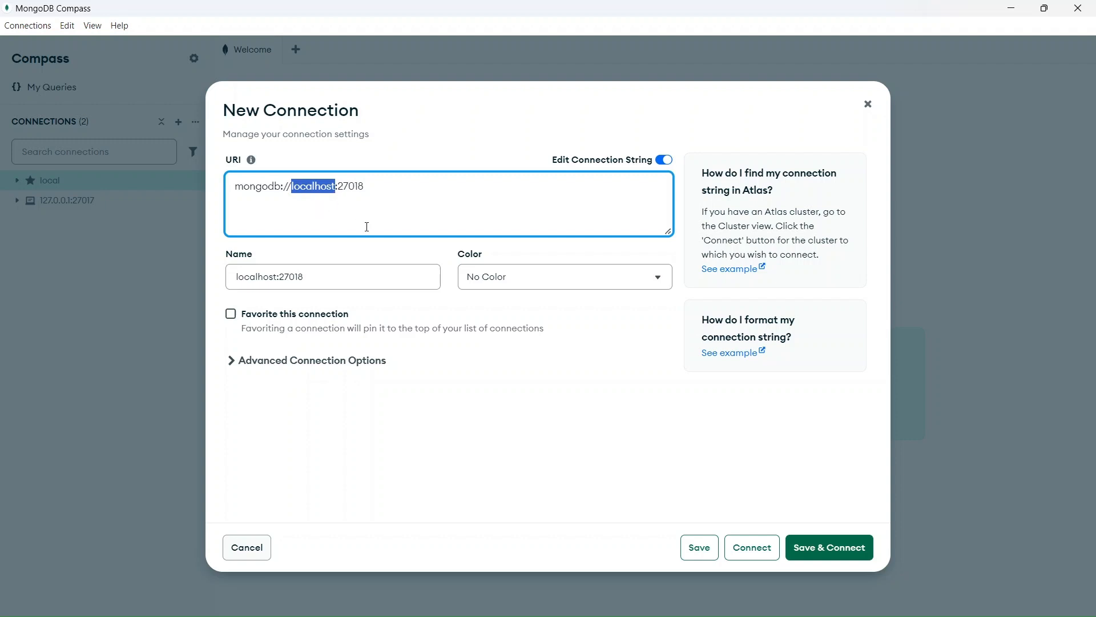
Set the new connection's authentication method to Username/Password and enter the username tester
{"action": "left_click", "coordinate": [227, 364]}
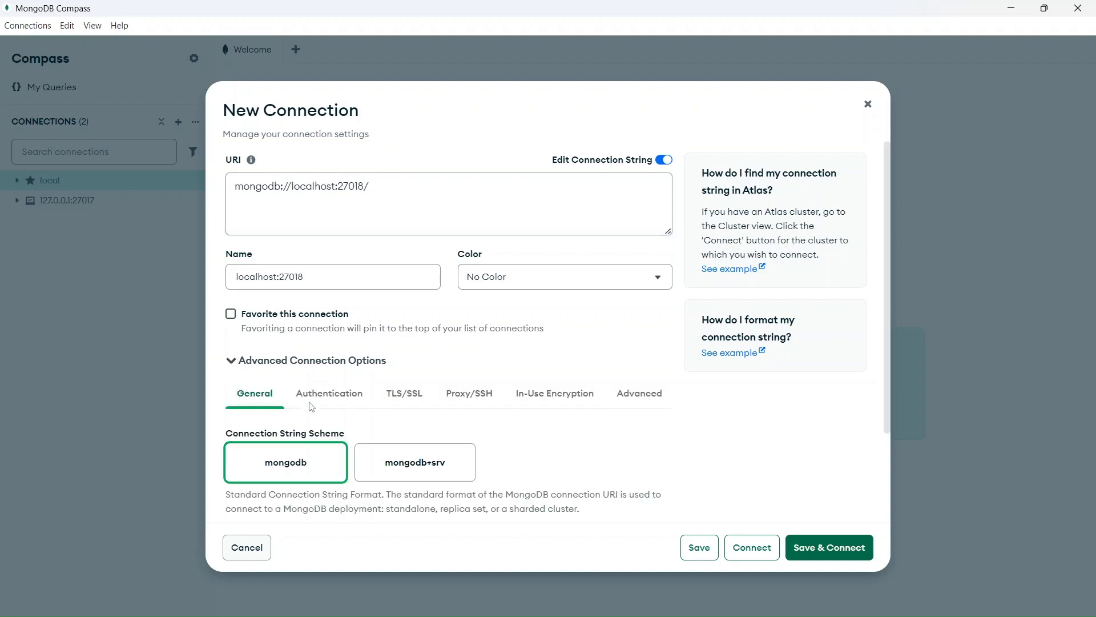
{"action": "scroll", "coordinate": [314, 408], "scroll_direction": "down", "scroll_amount": 2}
{"action": "left_click", "coordinate": [330, 279]}
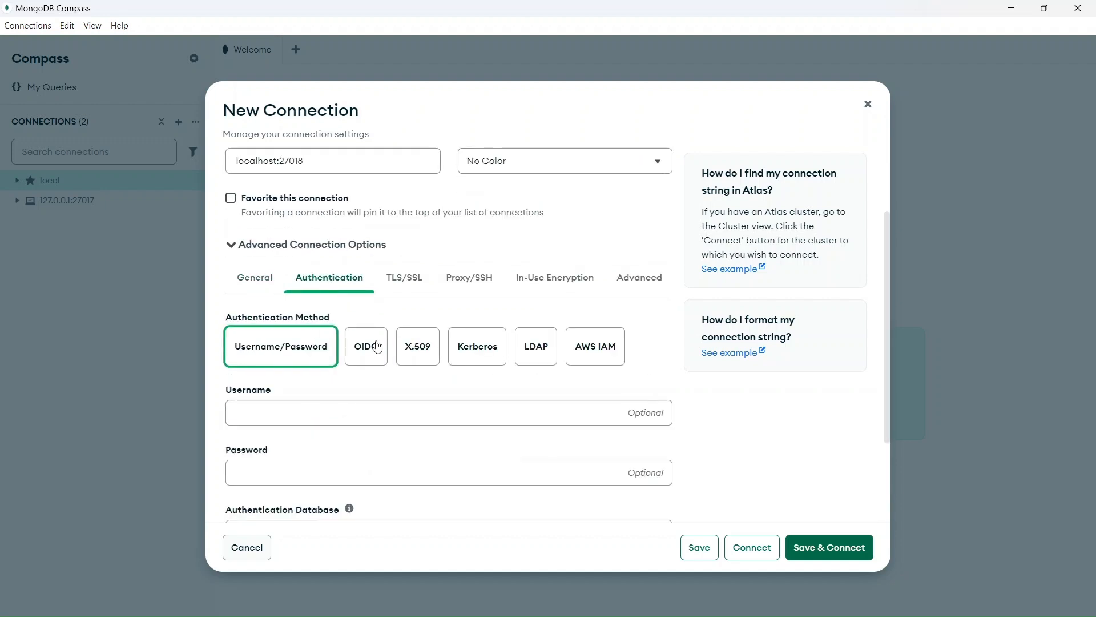
{"action": "scroll", "coordinate": [377, 346], "scroll_direction": "down", "scroll_amount": 2}
{"action": "left_click", "coordinate": [282, 309]}
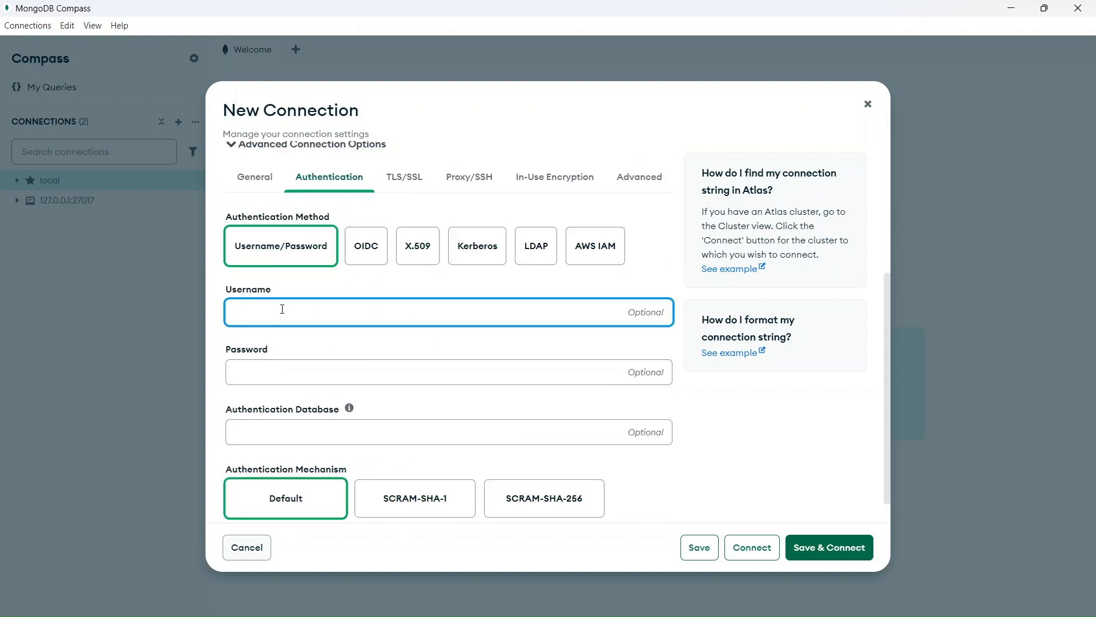
{"action": "type", "text": "tester"}
Fill in the account password, leave the authentication database empty, and save and connect the localhost:27018 connection
{"action": "left_click", "coordinate": [289, 371]}
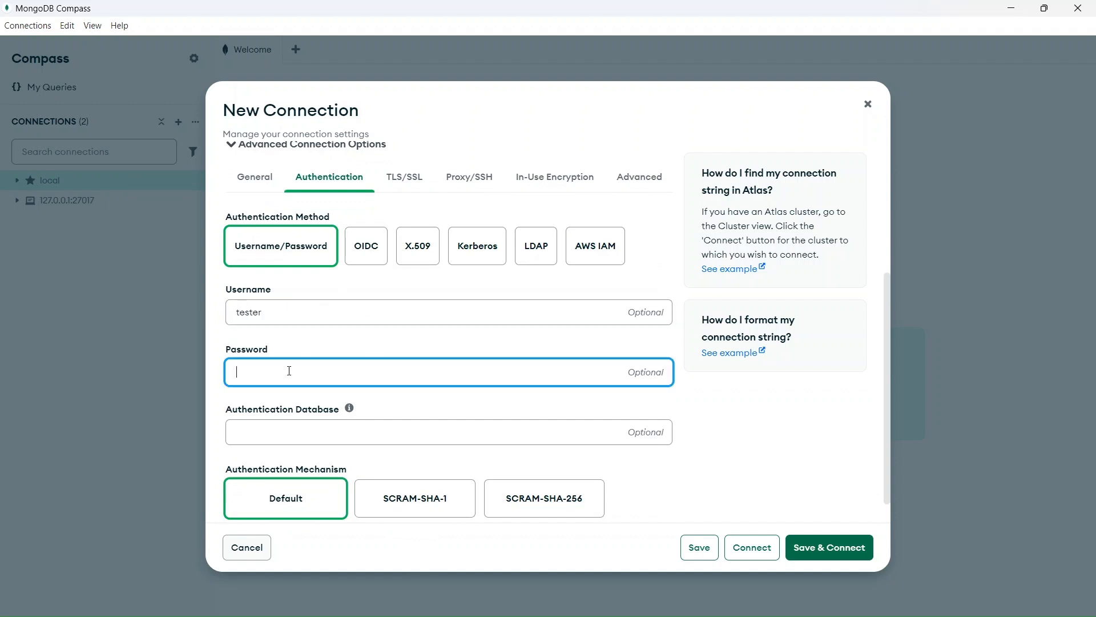
{"action": "type", "text": "password"}
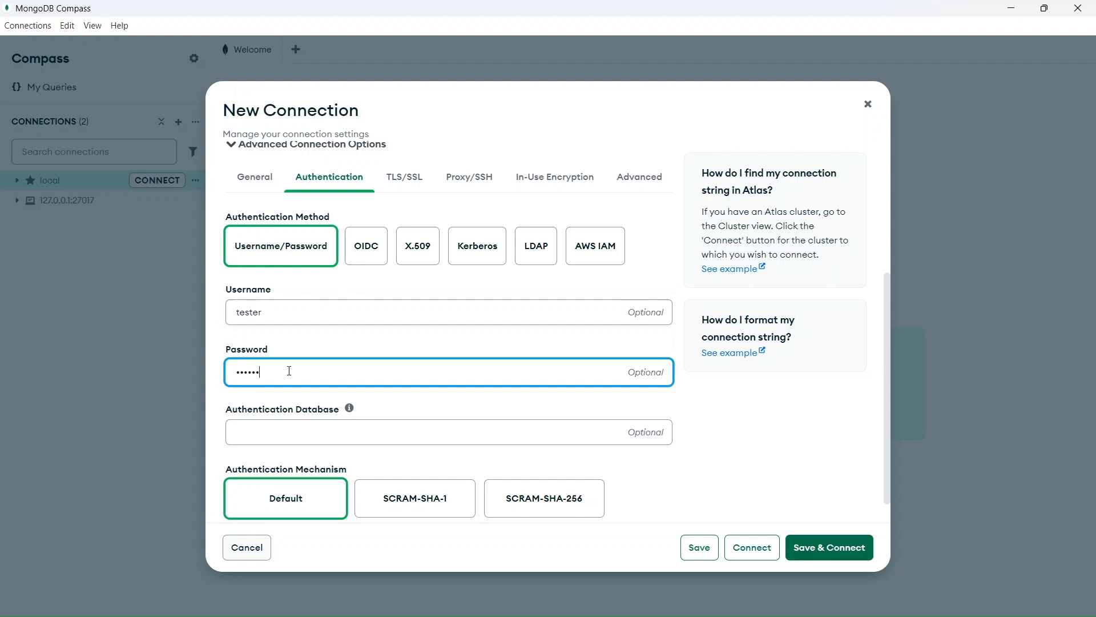
{"action": "left_click", "coordinate": [313, 430]}
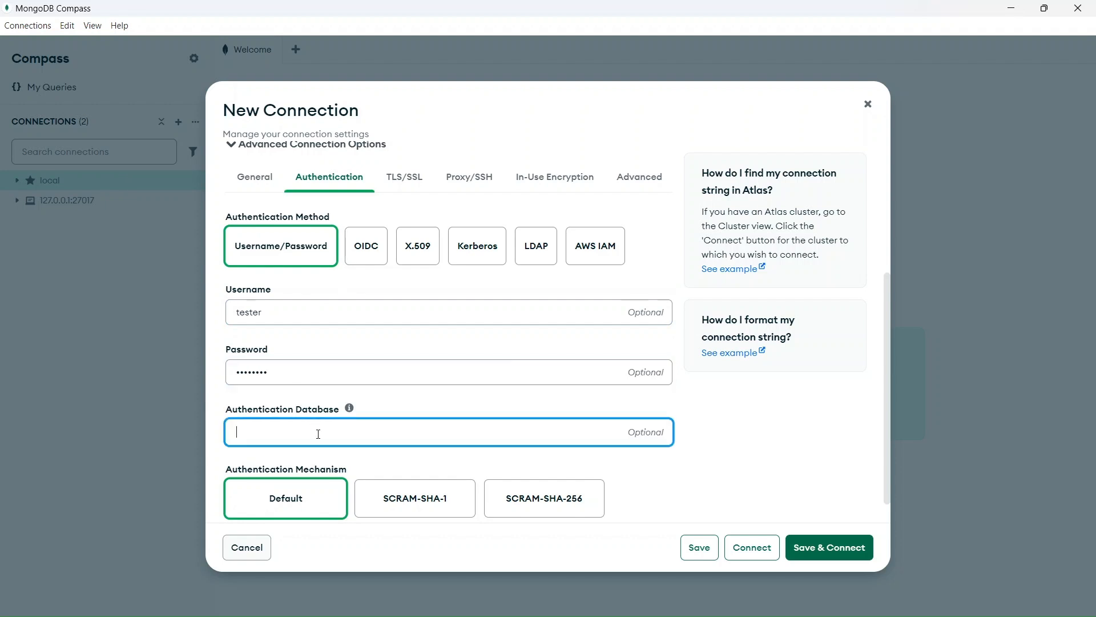
{"action": "scroll", "coordinate": [318, 434], "scroll_direction": "down", "scroll_amount": 1}
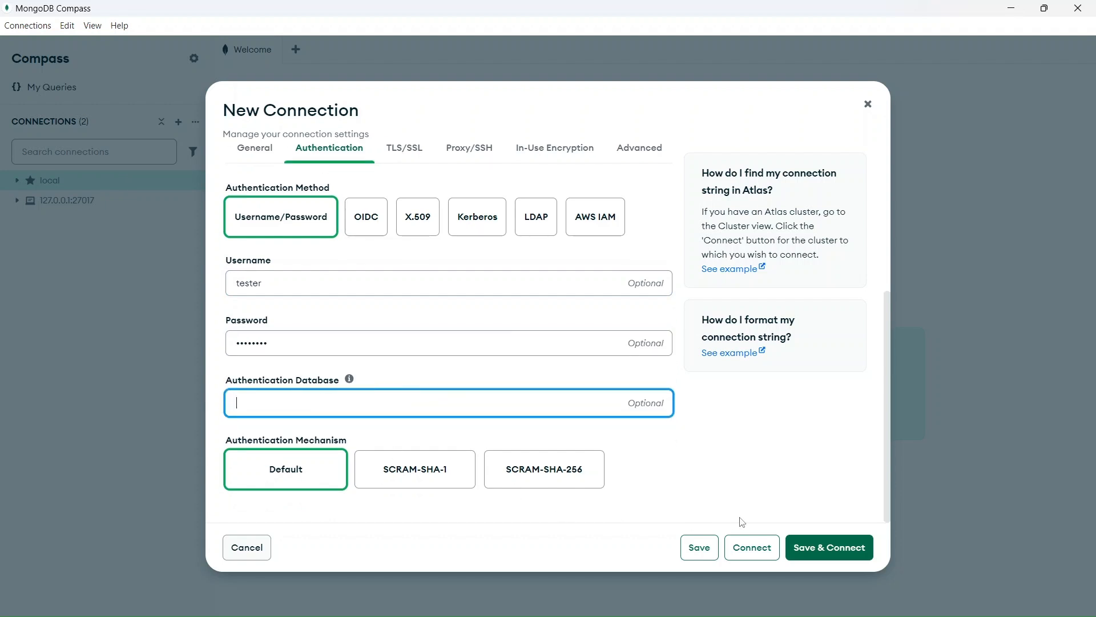
{"action": "left_click", "coordinate": [820, 541]}
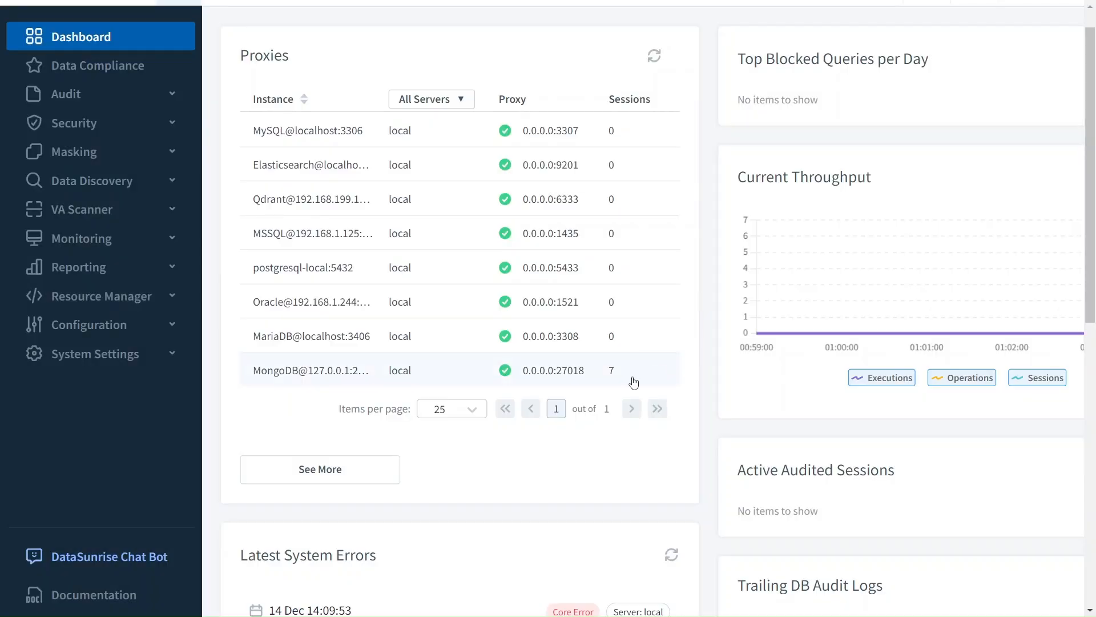
Switch to DataSunrise, check the MongoDB proxy's sessions on the dashboard, and open the audit rule "audit queries to new_customers"
{"action": "double_click", "coordinate": [614, 376]}
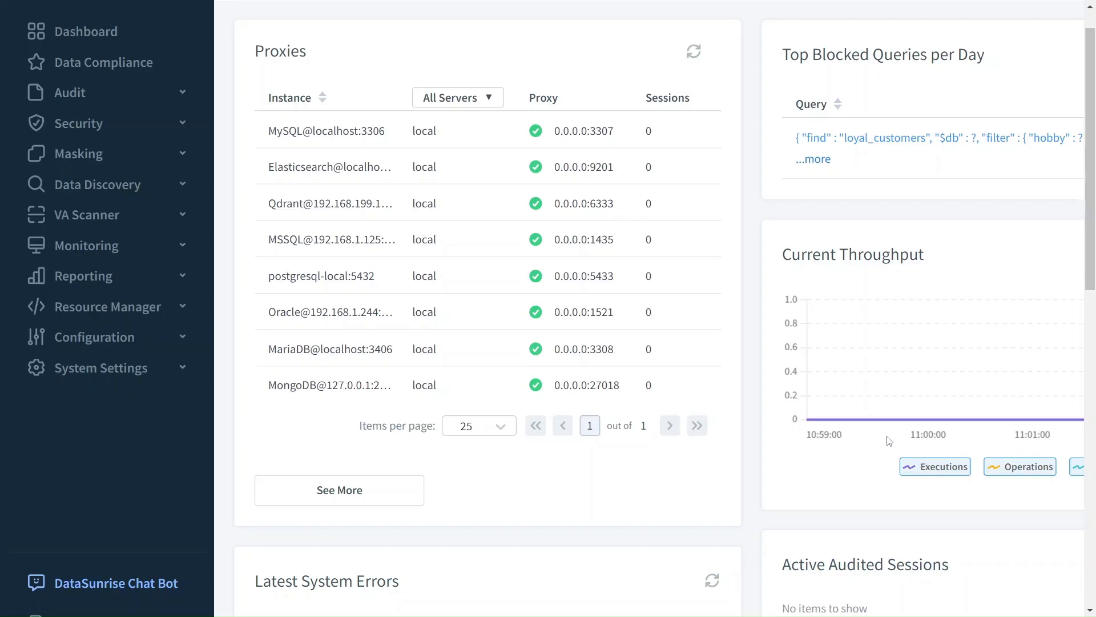
{"action": "left_click", "coordinate": [79, 100]}
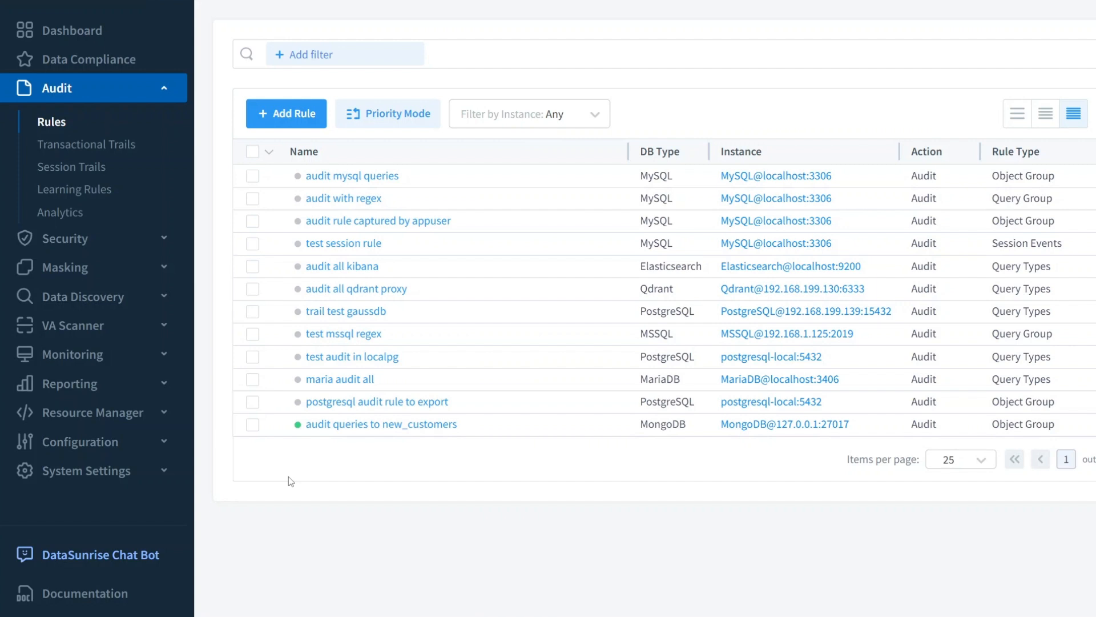
{"action": "left_click", "coordinate": [328, 428]}
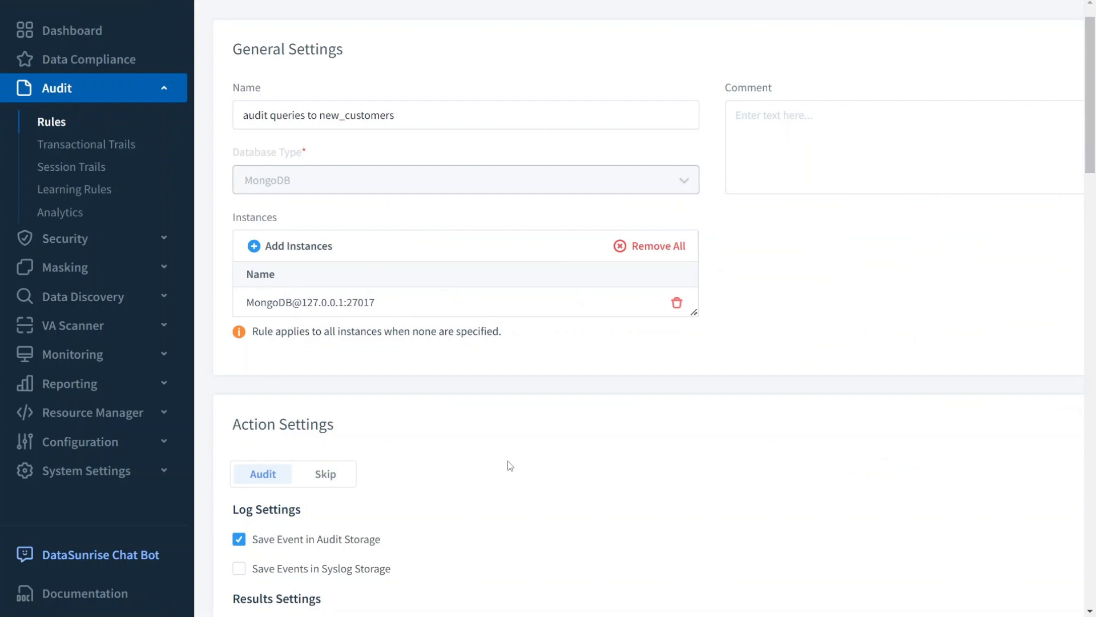
Review the audit rule's name and MongoDB instance, along with its action, log and results settings
{"action": "scroll", "coordinate": [410, 89], "scroll_direction": "down", "scroll_amount": 1}
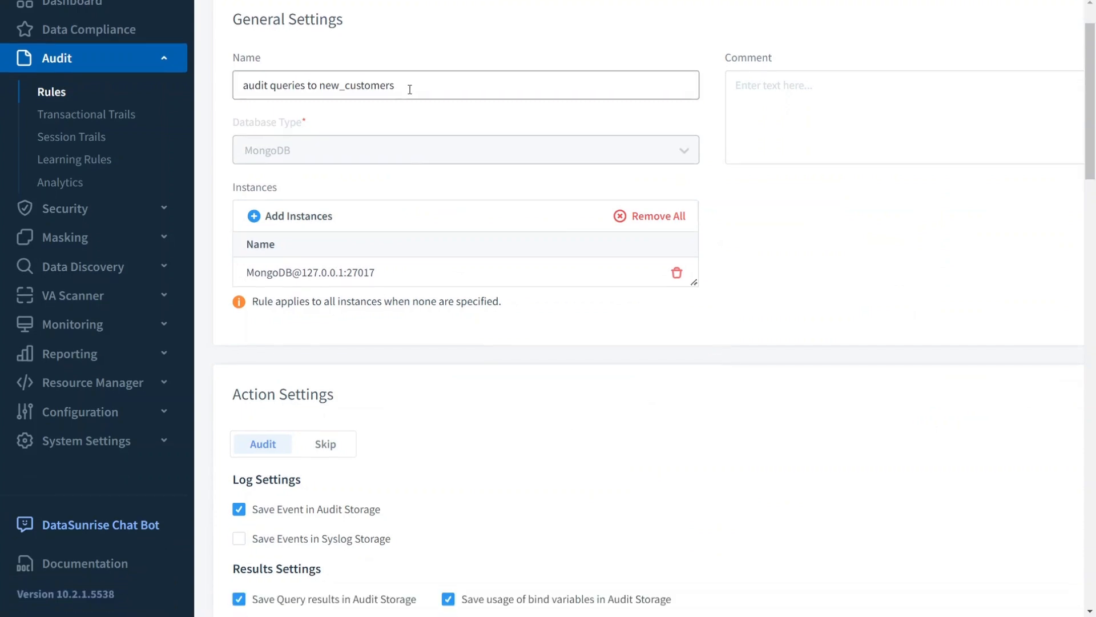
{"action": "left_click_drag", "start_coordinate": [410, 89], "coordinate": [241, 90]}
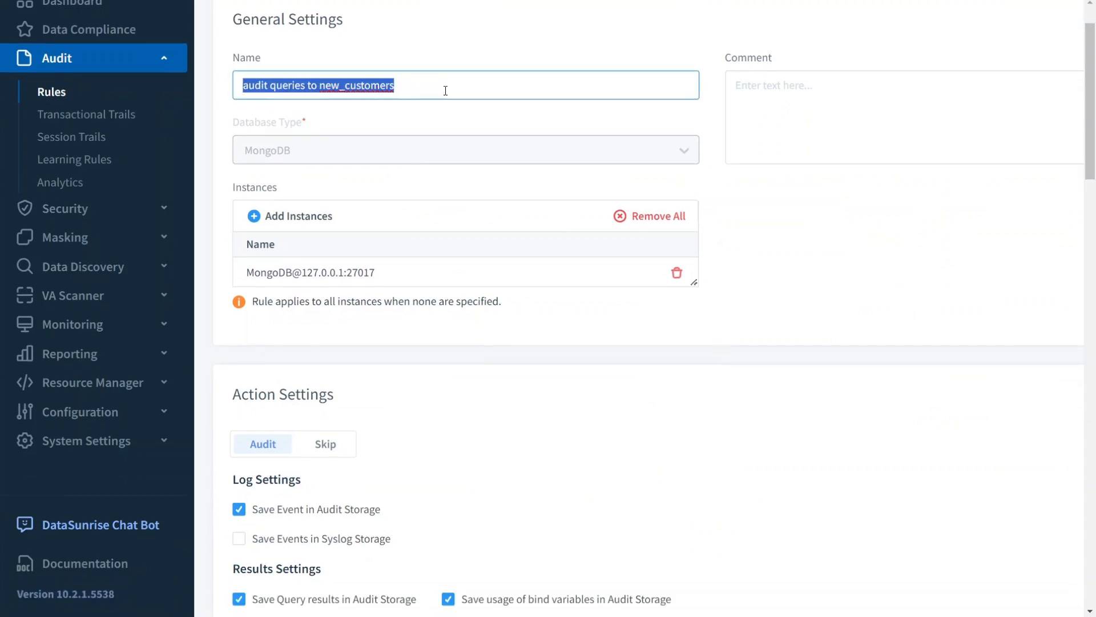
{"action": "left_click", "coordinate": [416, 89]}
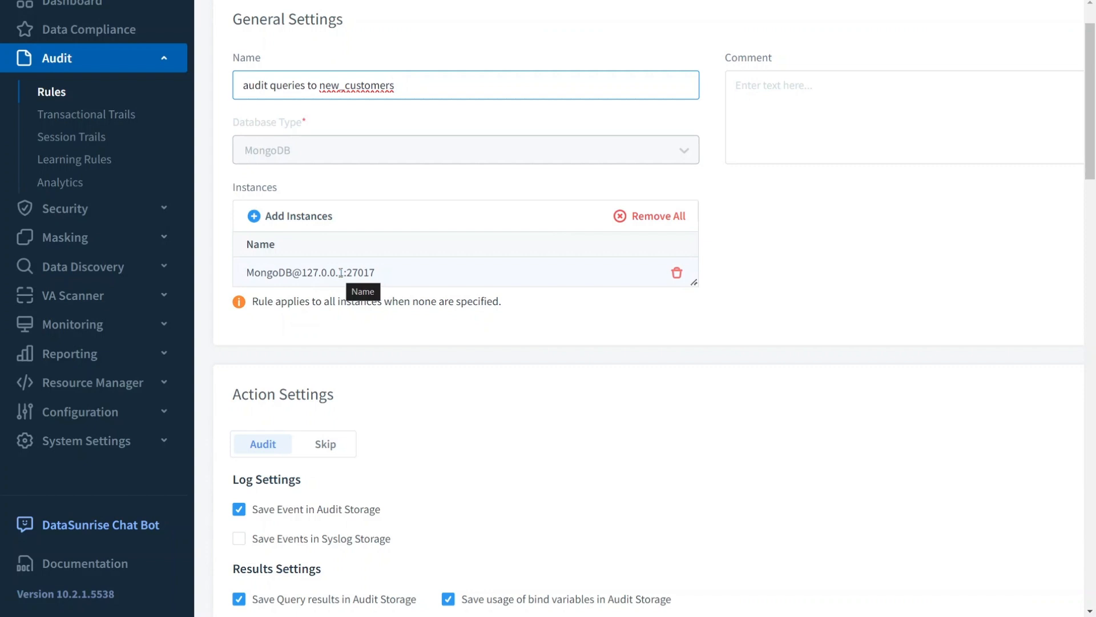
{"action": "scroll", "coordinate": [341, 274], "scroll_direction": "down", "scroll_amount": 2}
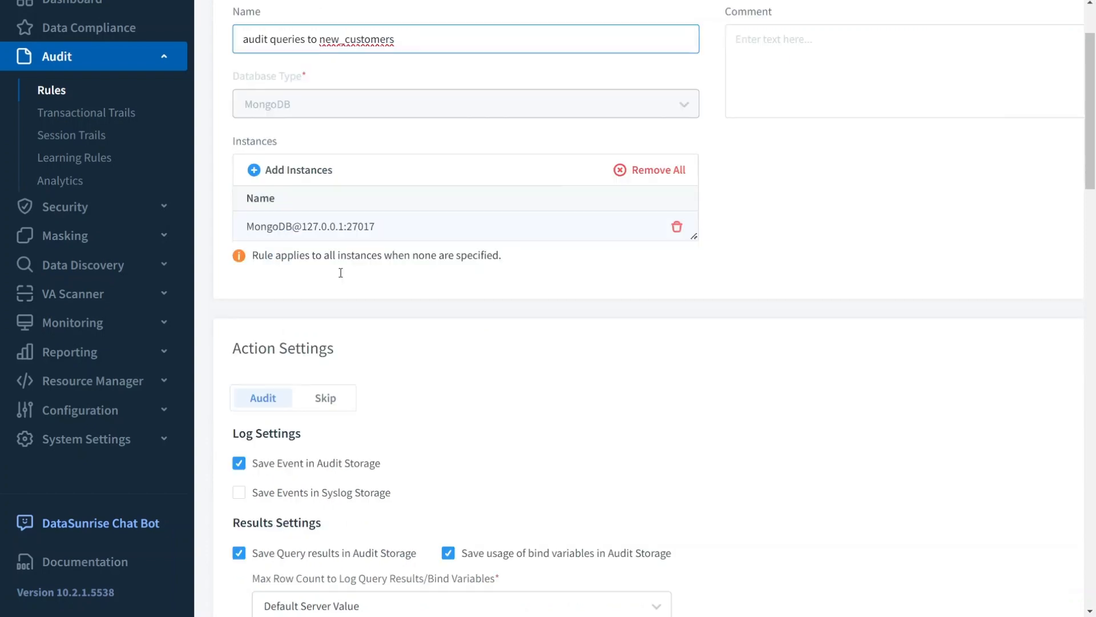
{"action": "scroll", "coordinate": [341, 278], "scroll_direction": "down", "scroll_amount": 3}
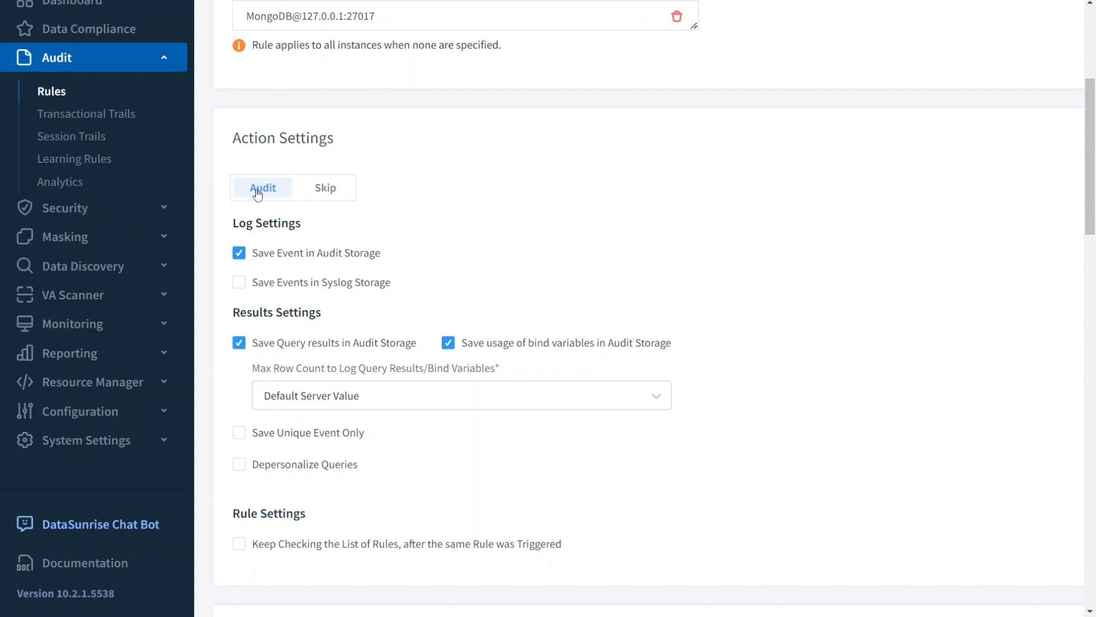
{"action": "scroll", "coordinate": [257, 194], "scroll_direction": "down", "scroll_amount": 1}
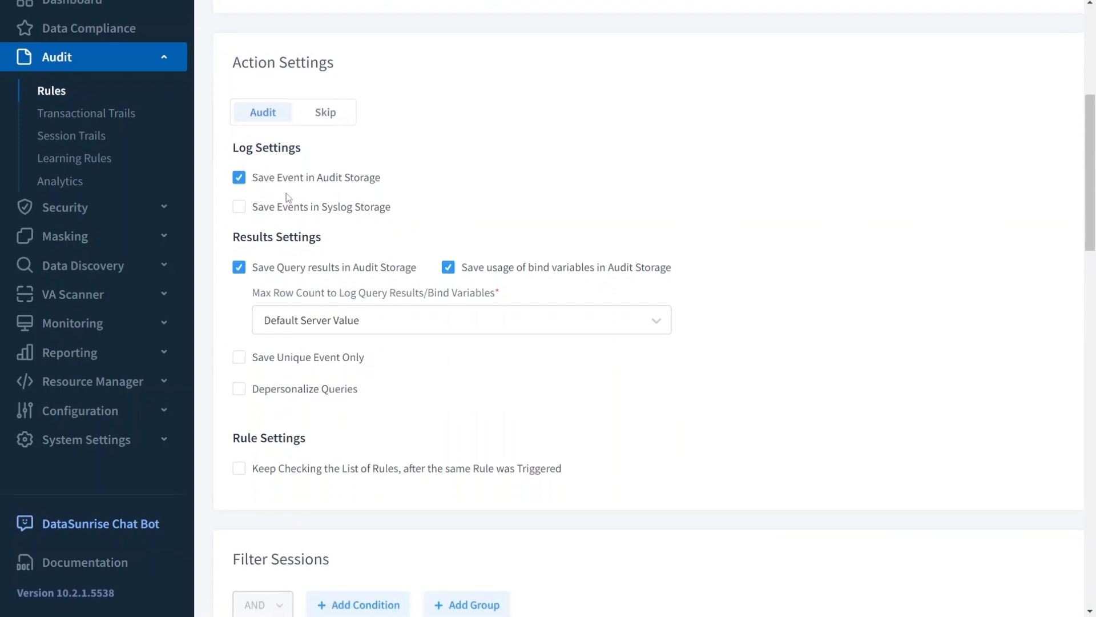
{"action": "scroll", "coordinate": [286, 193], "scroll_direction": "down", "scroll_amount": 1}
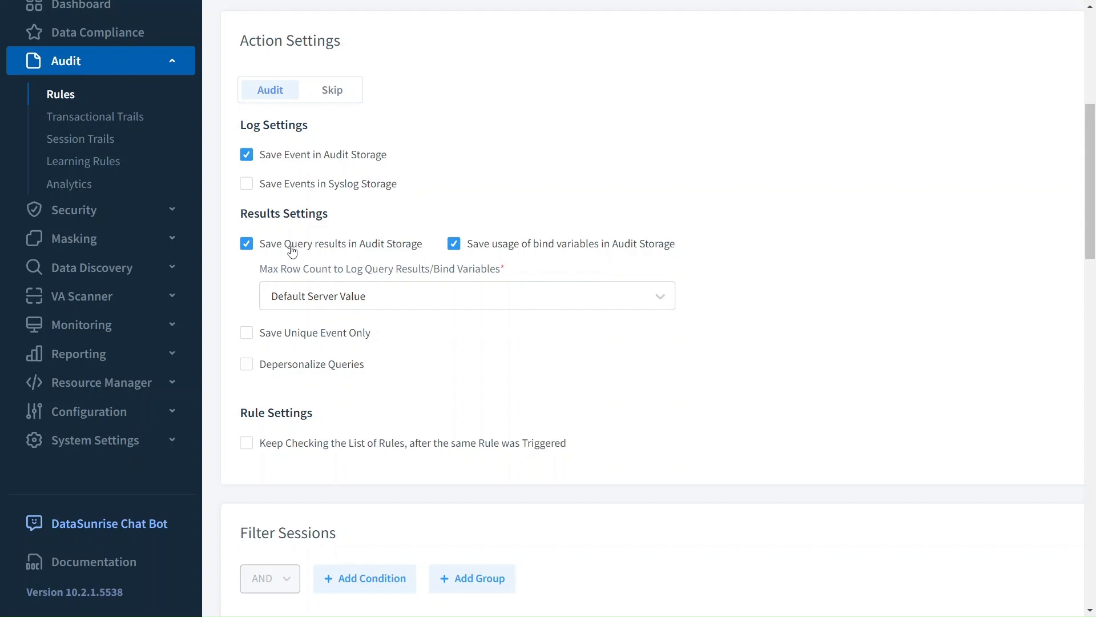
Examine the audit rule's session filters, Object Group statement filter and the new_customers collection among the processed database objects
{"action": "scroll", "coordinate": [293, 251], "scroll_direction": "down", "scroll_amount": 5}
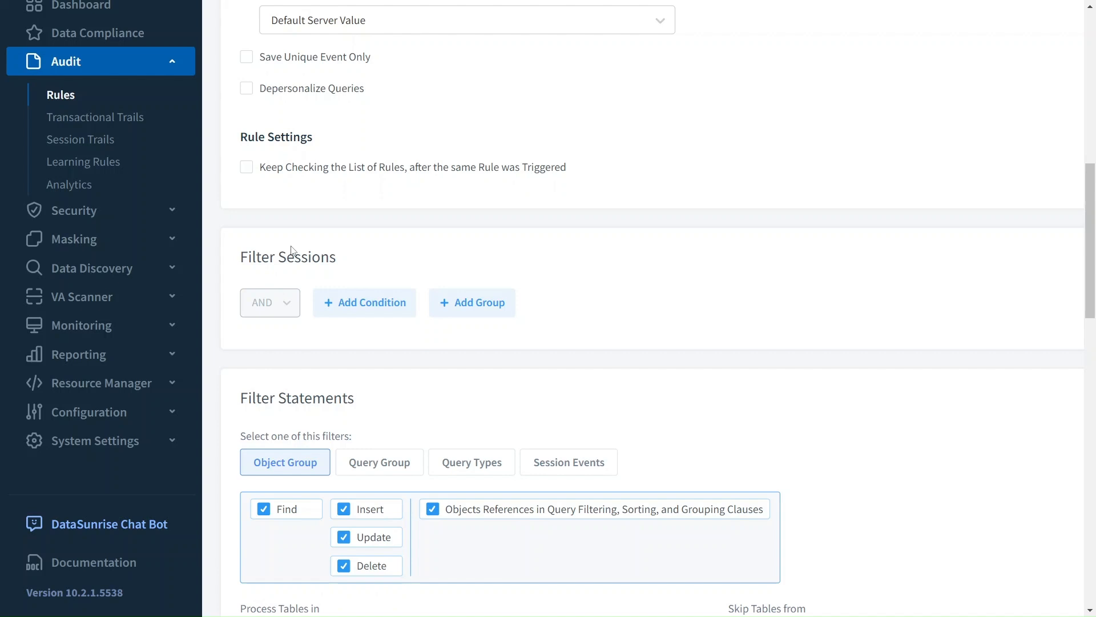
{"action": "scroll", "coordinate": [292, 250], "scroll_direction": "down", "scroll_amount": 3}
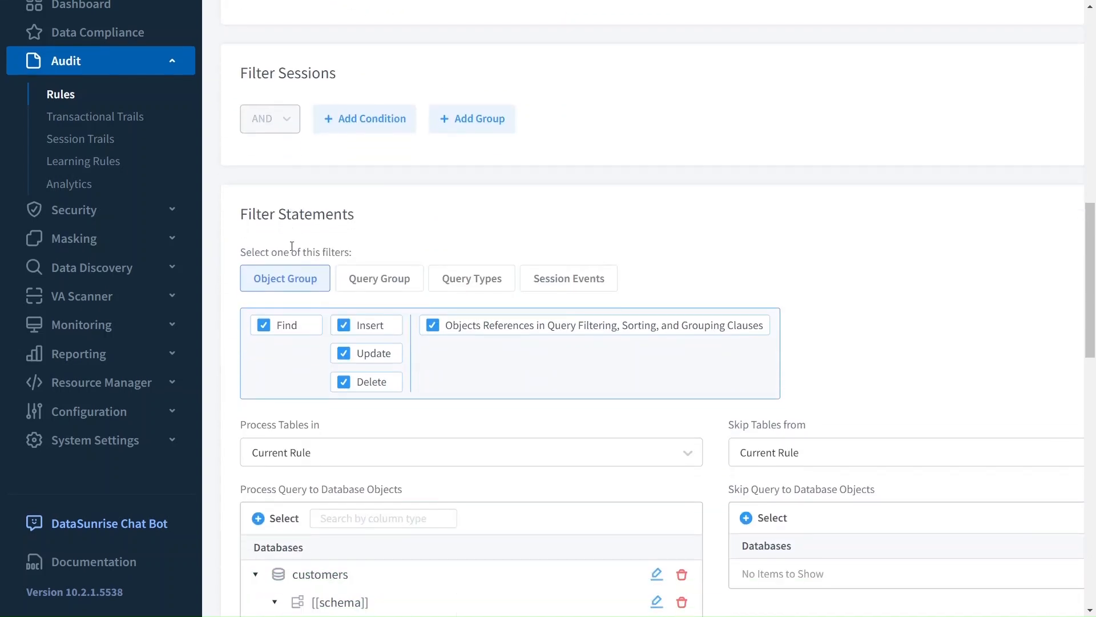
{"action": "scroll", "coordinate": [291, 250], "scroll_direction": "down", "scroll_amount": 1}
{"action": "scroll", "coordinate": [307, 153], "scroll_direction": "up", "scroll_amount": 1}
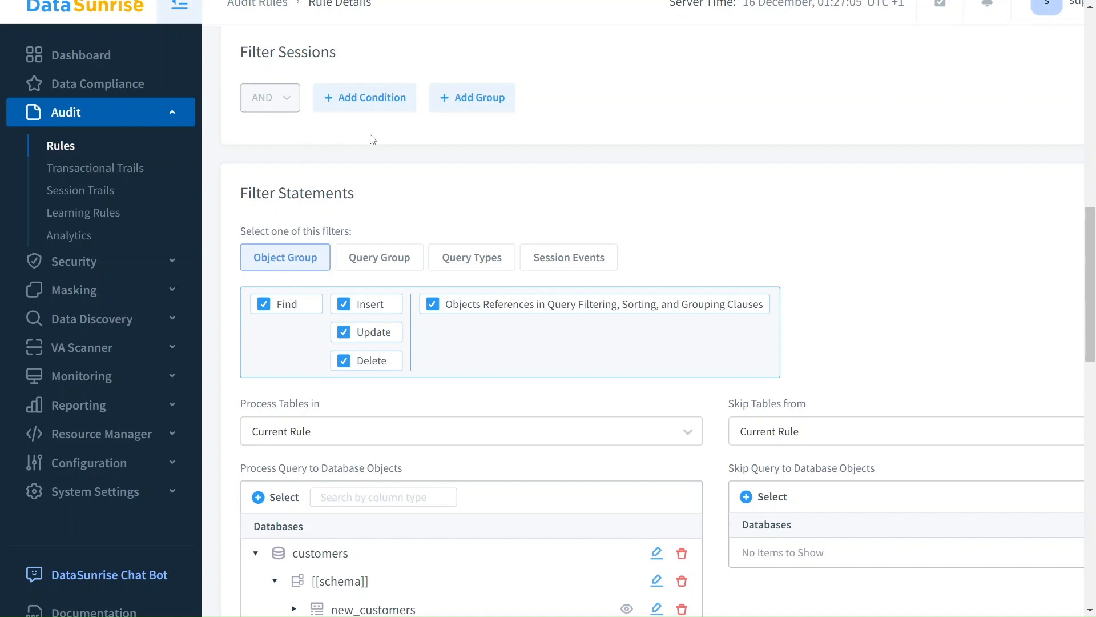
{"action": "scroll", "coordinate": [386, 136], "scroll_direction": "down", "scroll_amount": 1}
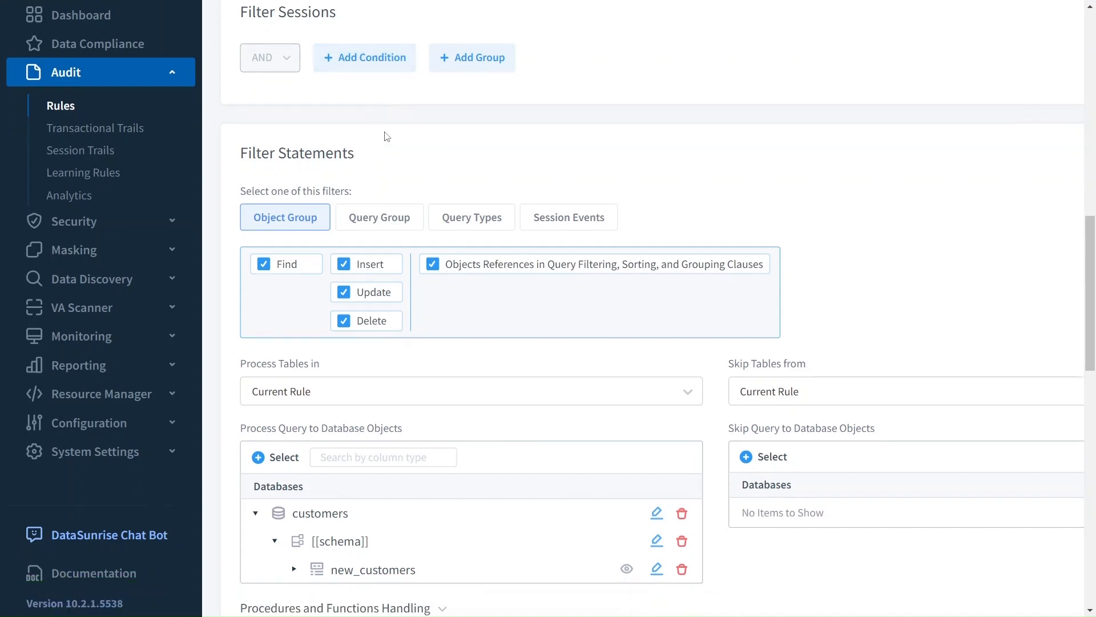
{"action": "scroll", "coordinate": [386, 136], "scroll_direction": "down", "scroll_amount": 2}
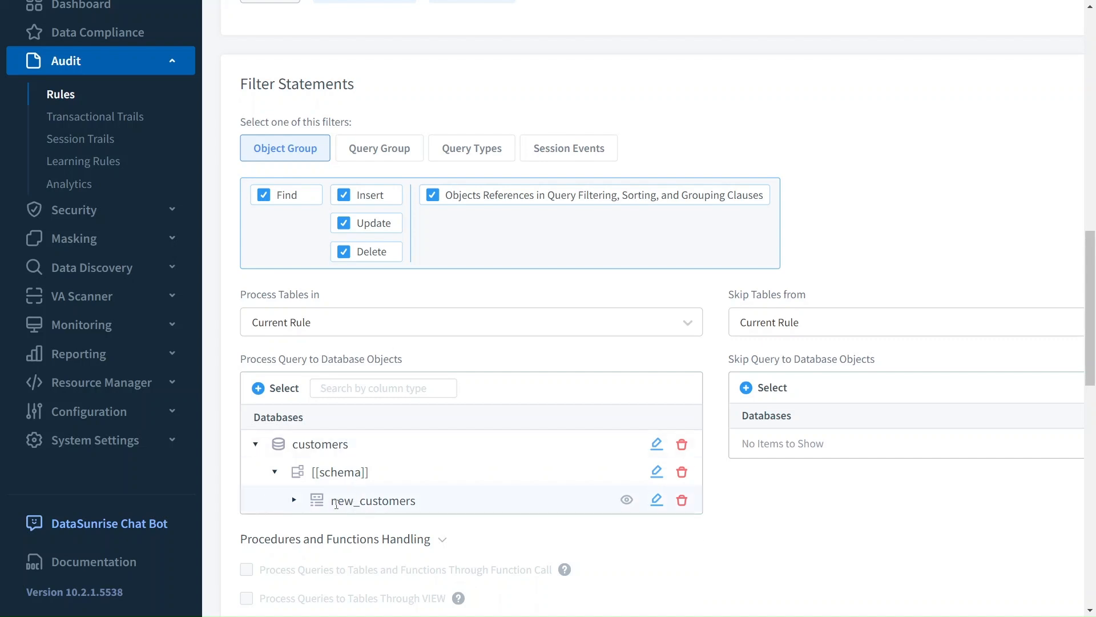
{"action": "left_click_drag", "start_coordinate": [336, 503], "coordinate": [419, 514]}
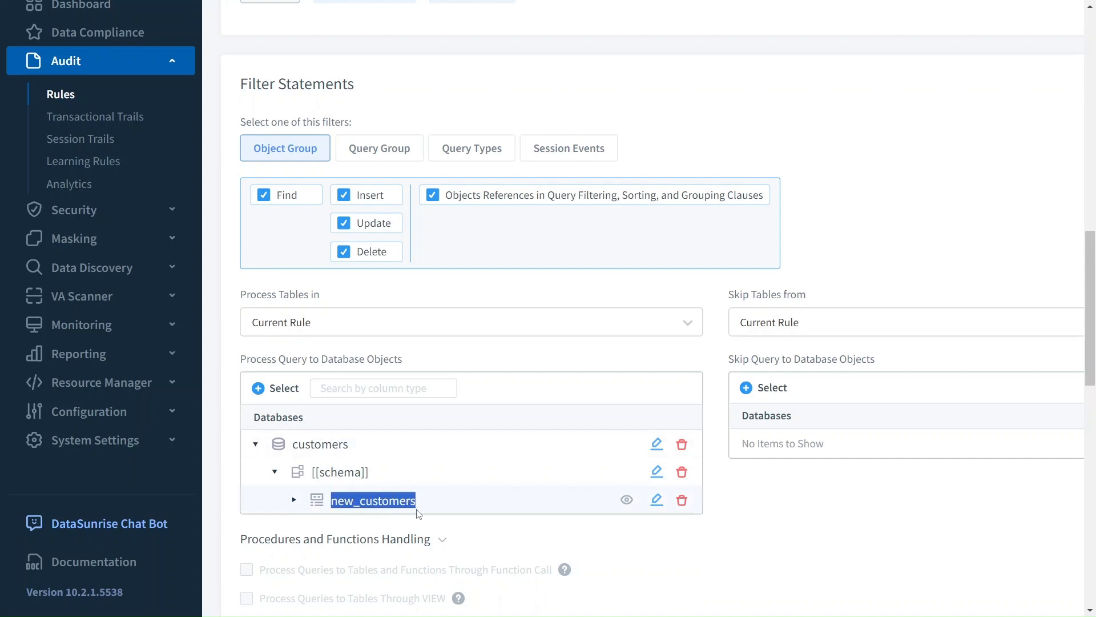
{"action": "scroll", "coordinate": [419, 513], "scroll_direction": "down", "scroll_amount": 1}
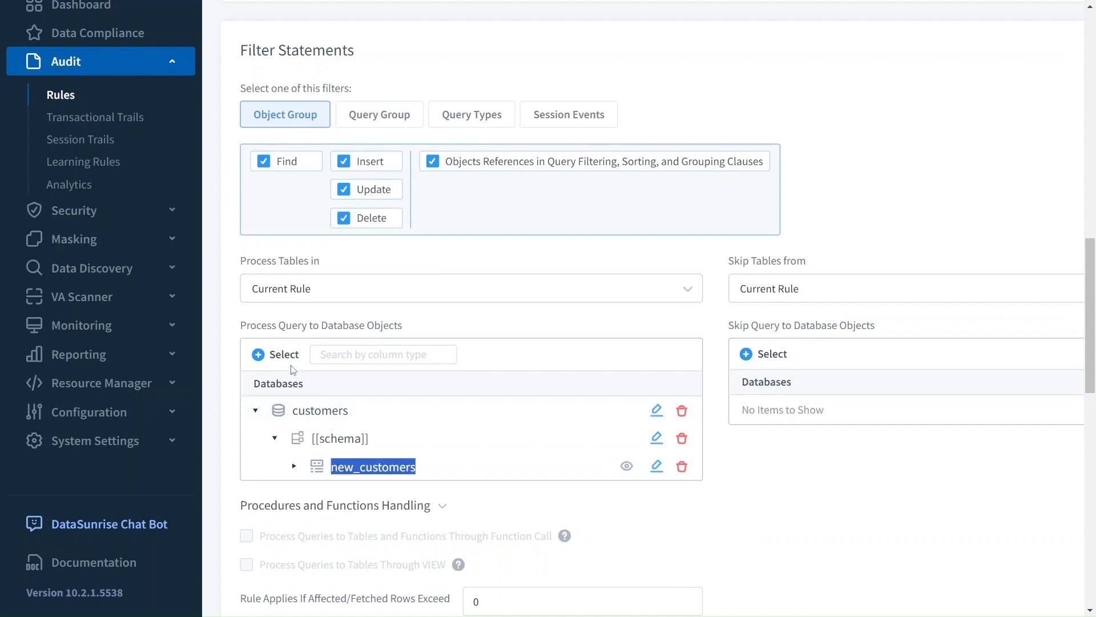
{"action": "scroll", "coordinate": [292, 369], "scroll_direction": "down", "scroll_amount": 2}
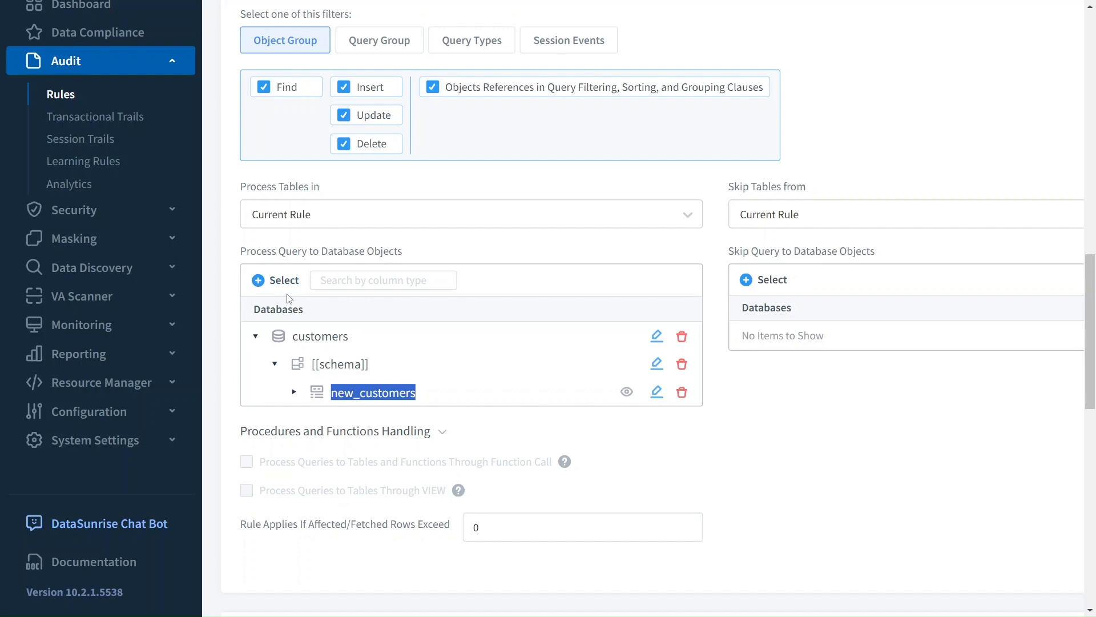
Expand the customers database and its schema in the rule's object selection and save with only the new_customers collection selected
{"action": "left_click", "coordinate": [260, 280]}
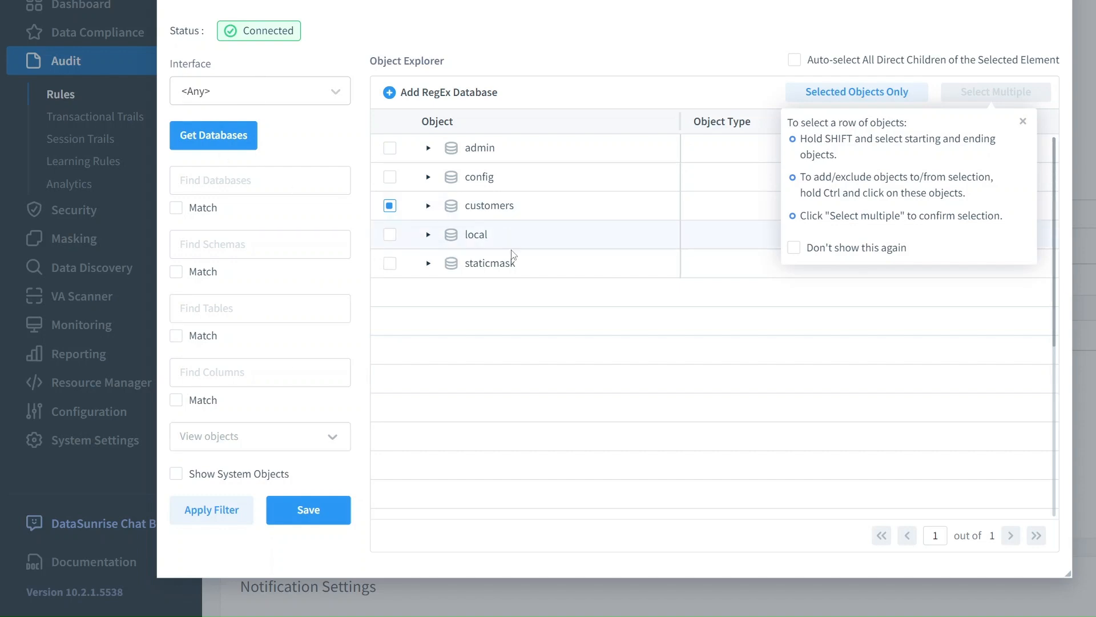
{"action": "left_click", "coordinate": [428, 206]}
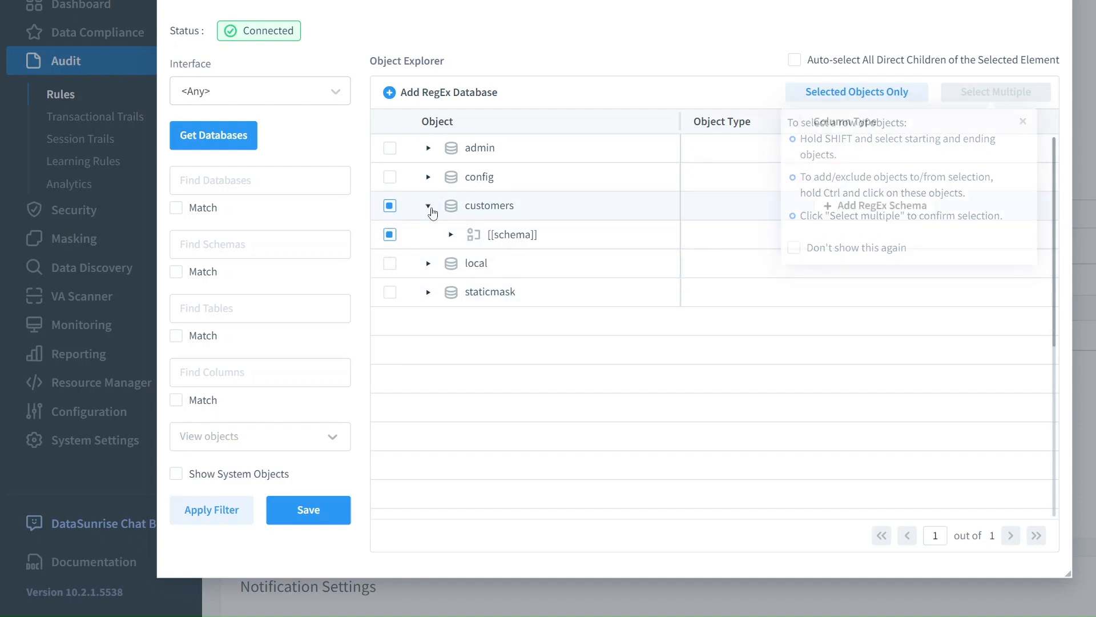
{"action": "left_click", "coordinate": [450, 235]}
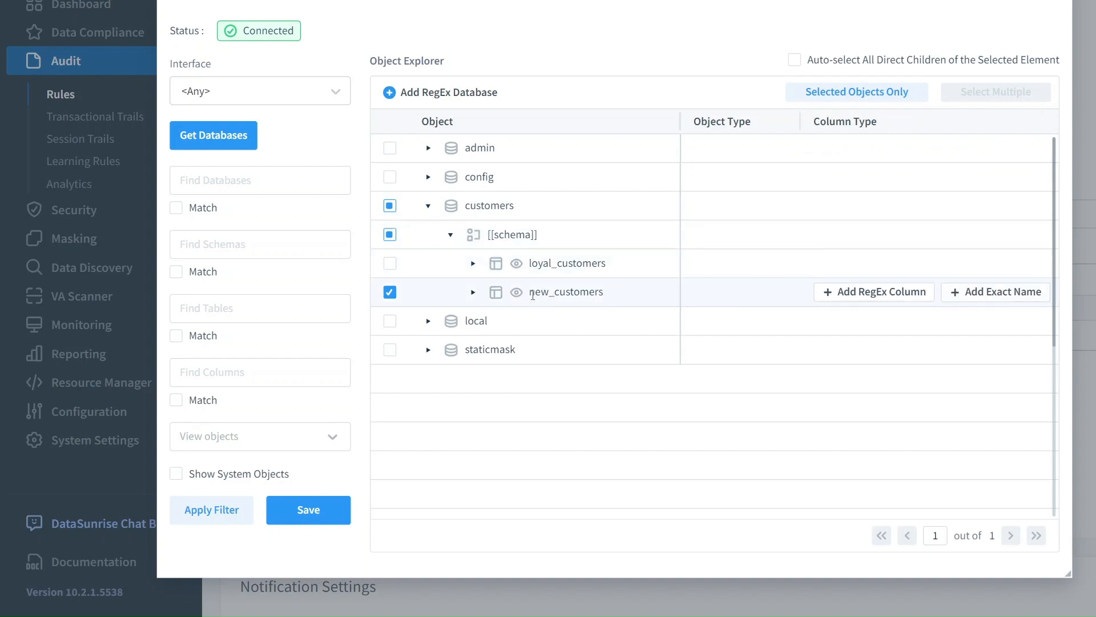
{"action": "left_click", "coordinate": [309, 510]}
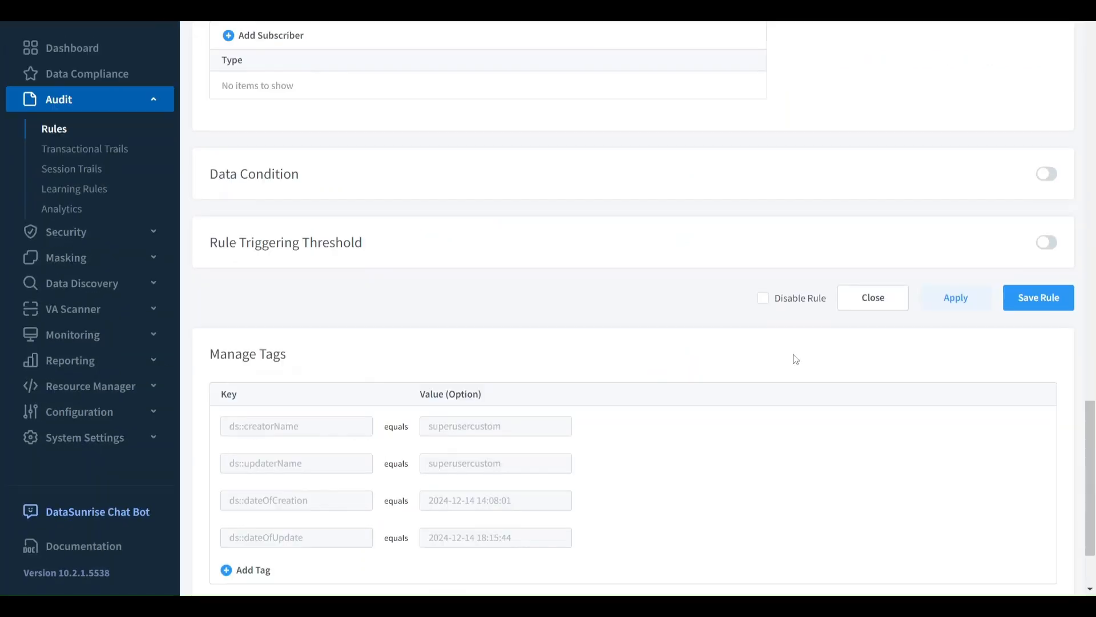
Apply the audit rule for new_customers and save it
{"action": "scroll", "coordinate": [796, 359], "scroll_direction": "down", "scroll_amount": 2}
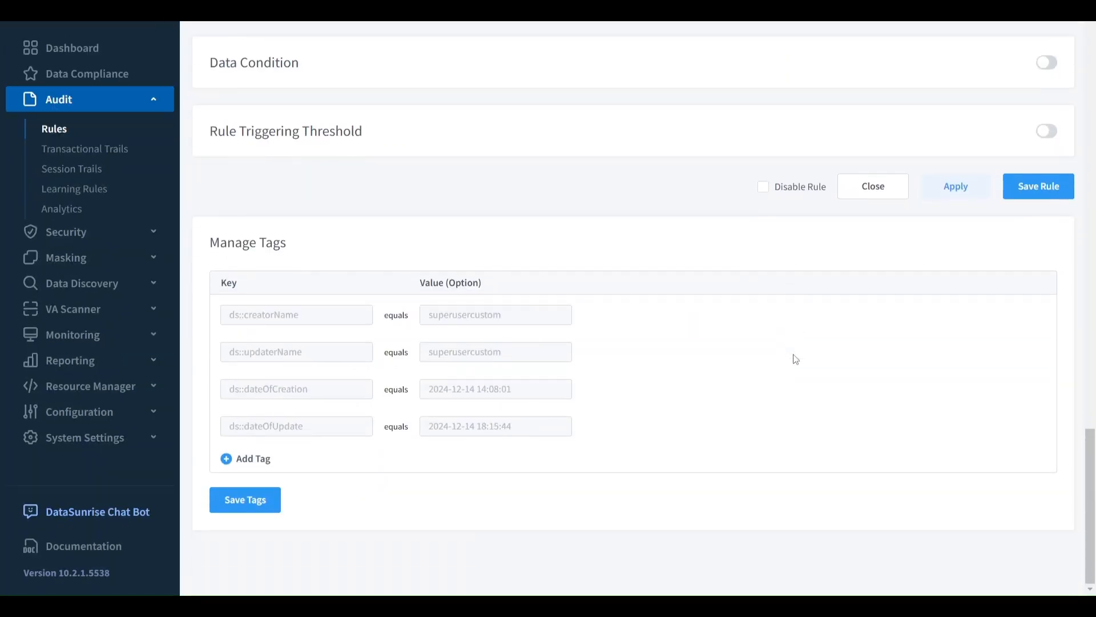
{"action": "left_click", "coordinate": [954, 194]}
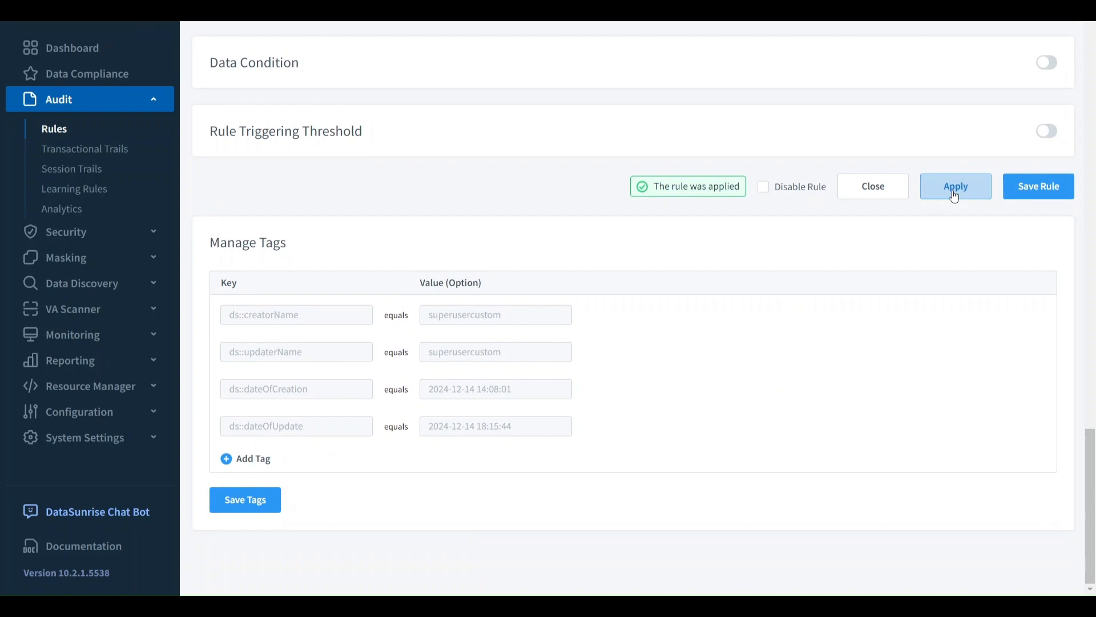
{"action": "left_click", "coordinate": [1028, 196]}
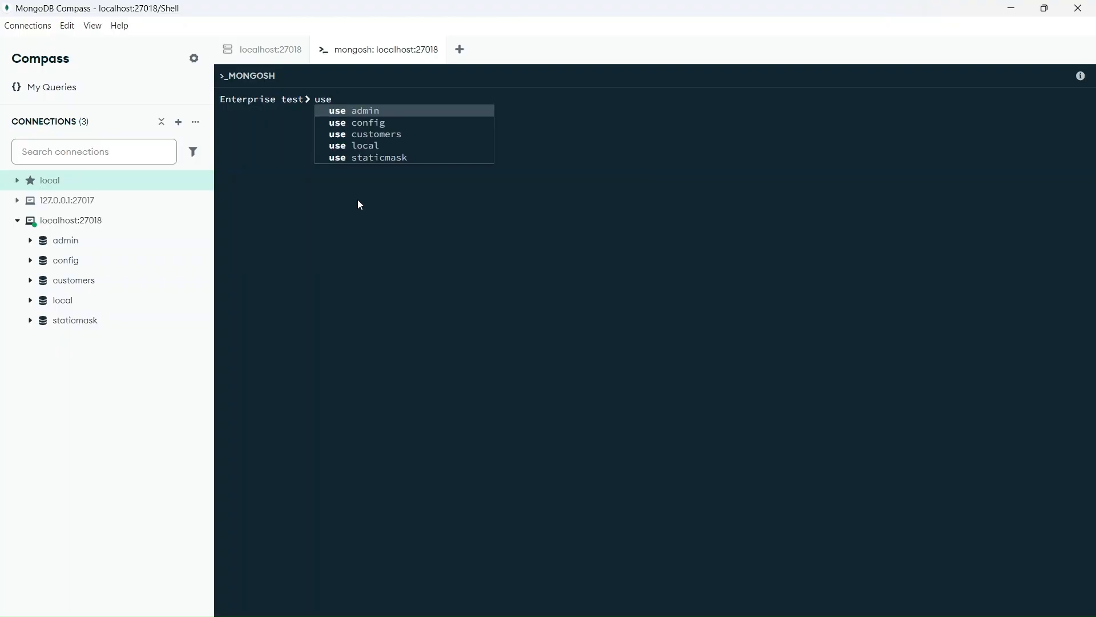
Switch to the MongoDB Compass shell for localhost:27018 and run "use customers"
{"action": "type", "text": "customers"}
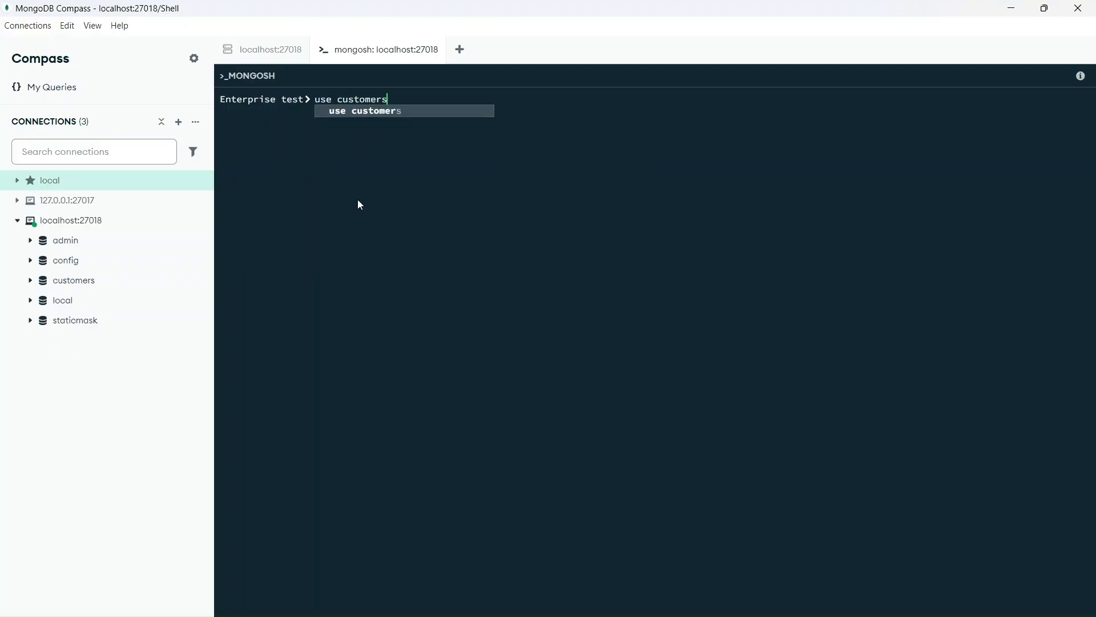
{"action": "key", "text": "Return"}
{"action": "key", "text": "Return"}
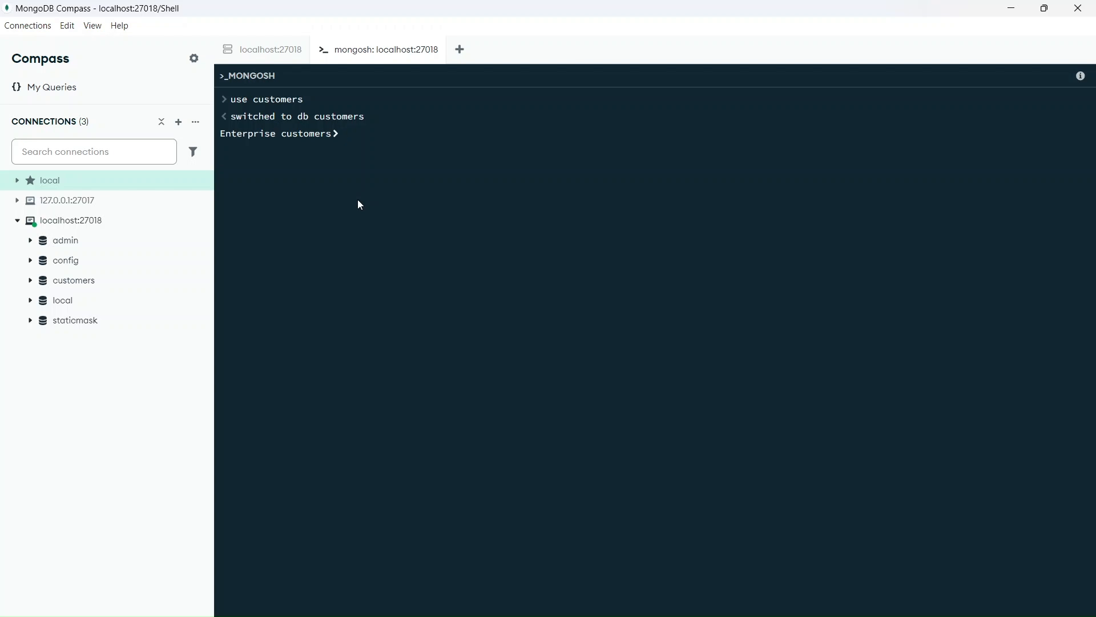
Query new_customers for documents with the music hobby by running db.new_customers.find({"hobby": "music"}) in the shell
{"action": "type", "text": "db."}
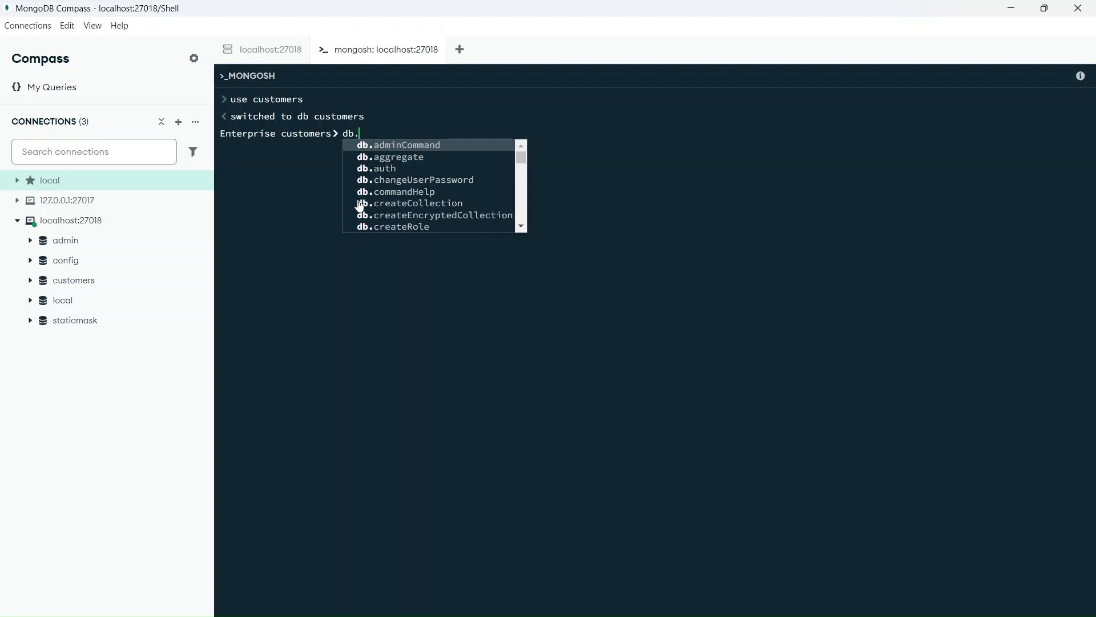
{"action": "type", "text": "new_c"}
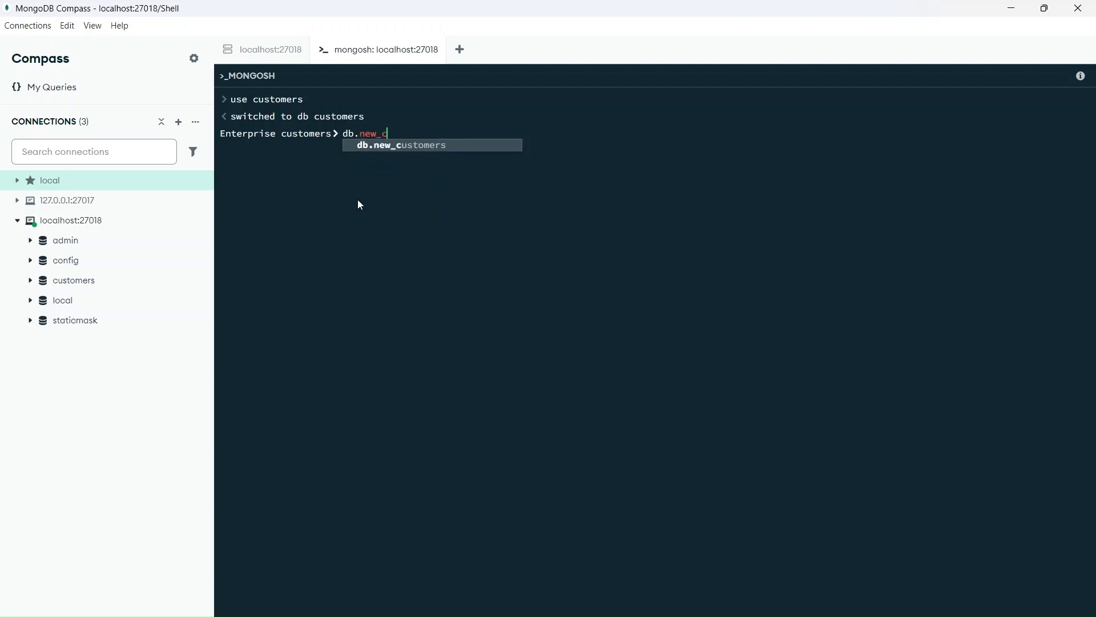
{"action": "key", "text": "Tab"}
{"action": "type", "text": ".fin"}
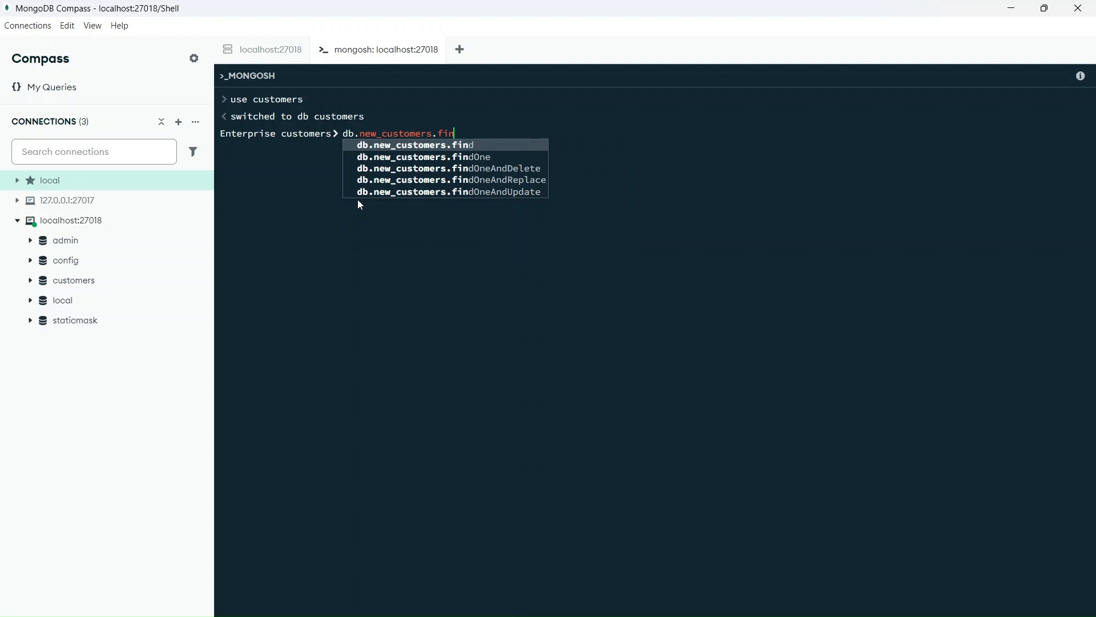
{"action": "type", "text": "d("}
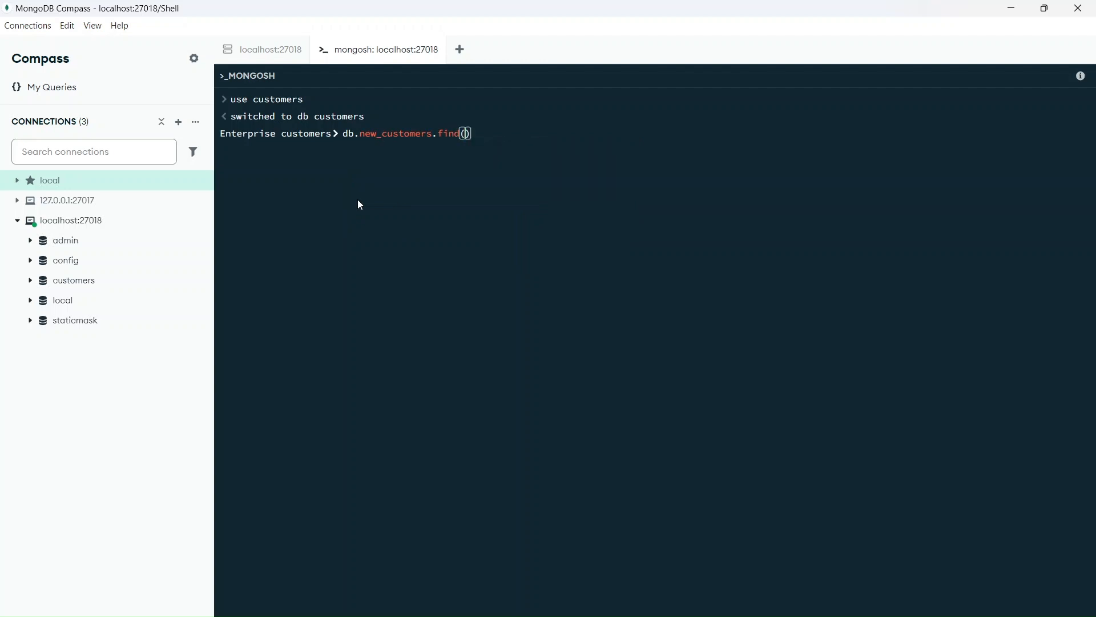
{"action": "type", "text": "{\"hobby\": \"music"}
{"action": "key", "text": "Return"}
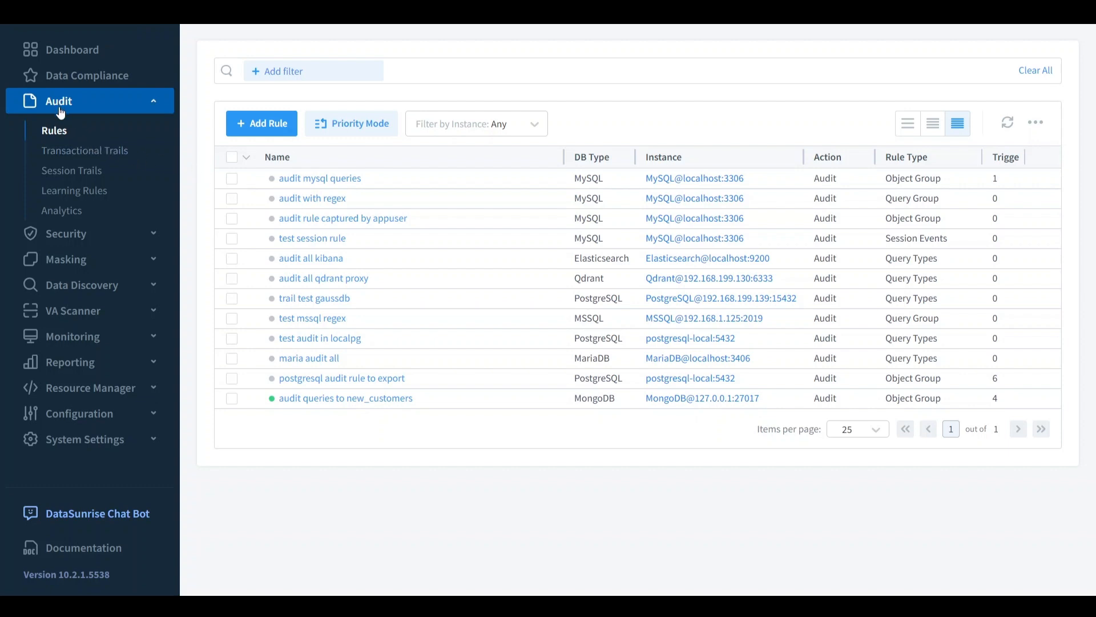
Switch to DataSunrise, open transactional trail event 12 and examine its general information, recorded query and query results
{"action": "left_click", "coordinate": [78, 157]}
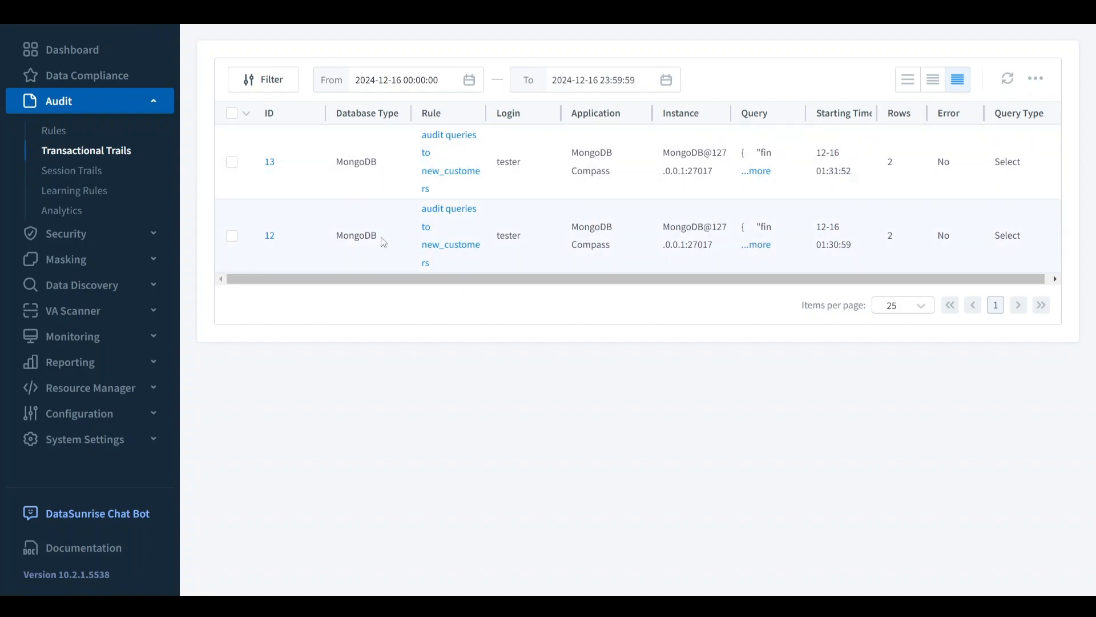
{"action": "left_click", "coordinate": [270, 236]}
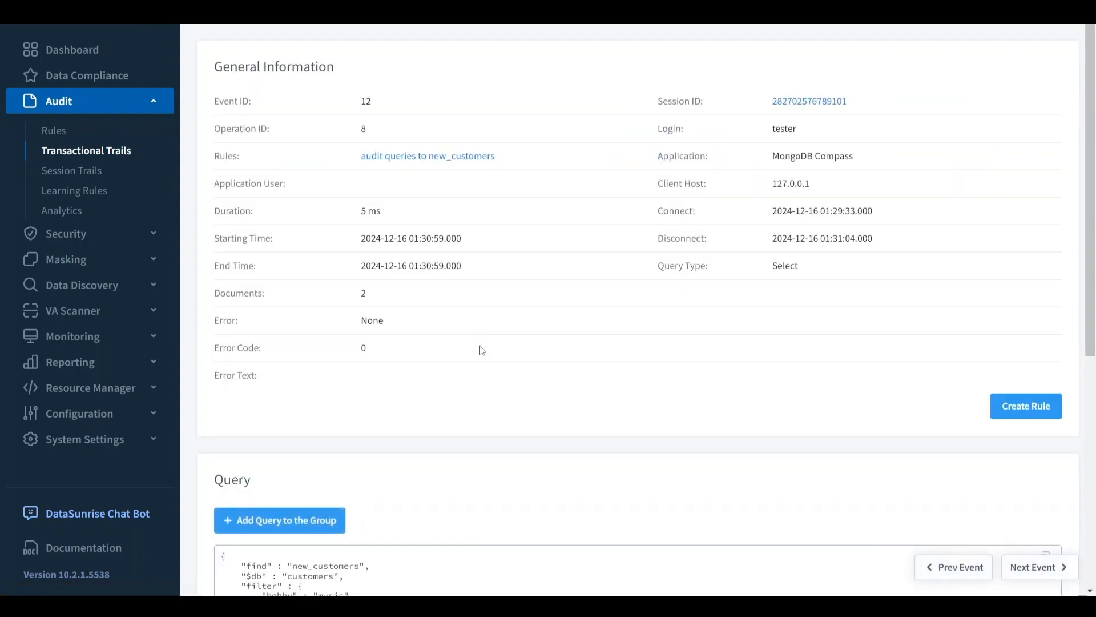
{"action": "scroll", "coordinate": [482, 350], "scroll_direction": "down", "scroll_amount": 7}
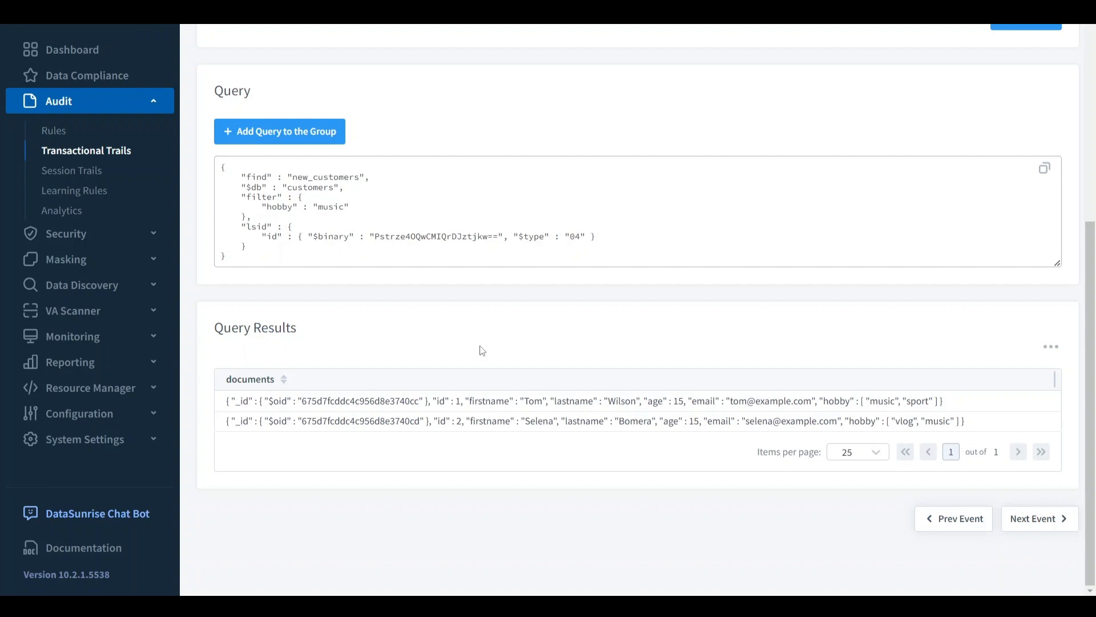
{"action": "scroll", "coordinate": [483, 350], "scroll_direction": "up", "scroll_amount": 1}
{"action": "scroll", "coordinate": [483, 350], "scroll_direction": "up", "scroll_amount": 1}
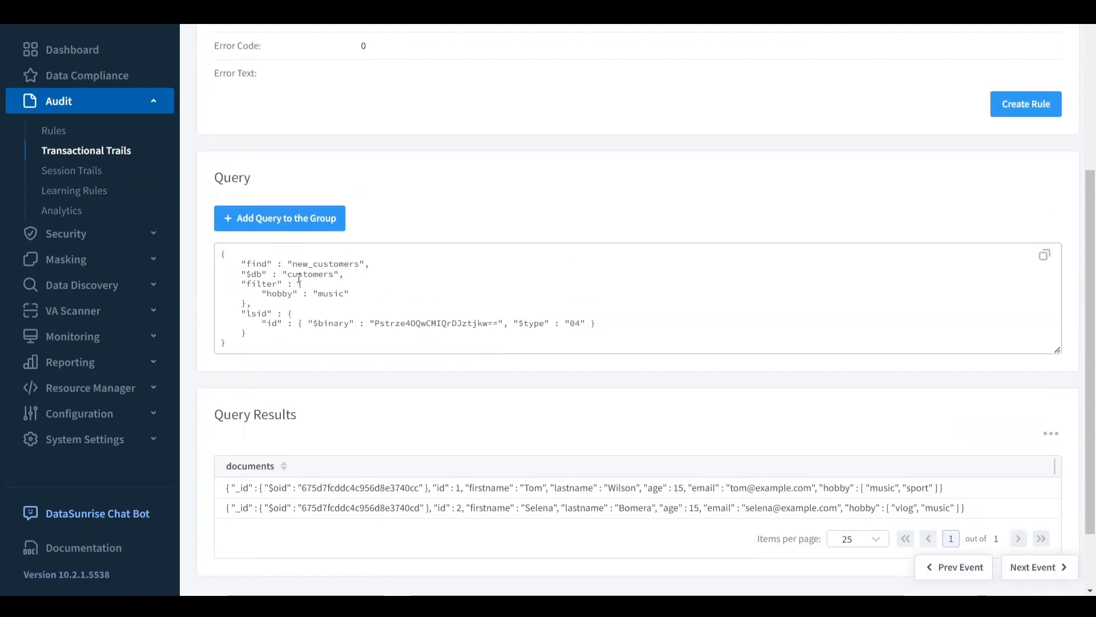
{"action": "scroll", "coordinate": [340, 298], "scroll_direction": "down", "scroll_amount": 2}
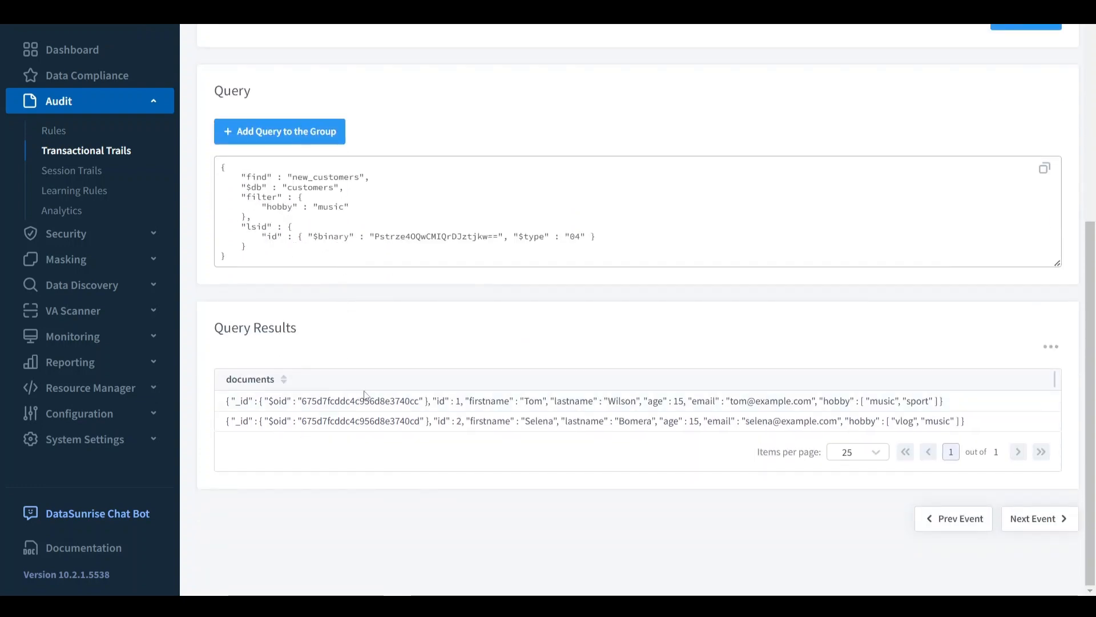
{"action": "scroll", "coordinate": [500, 349], "scroll_direction": "up", "scroll_amount": 5}
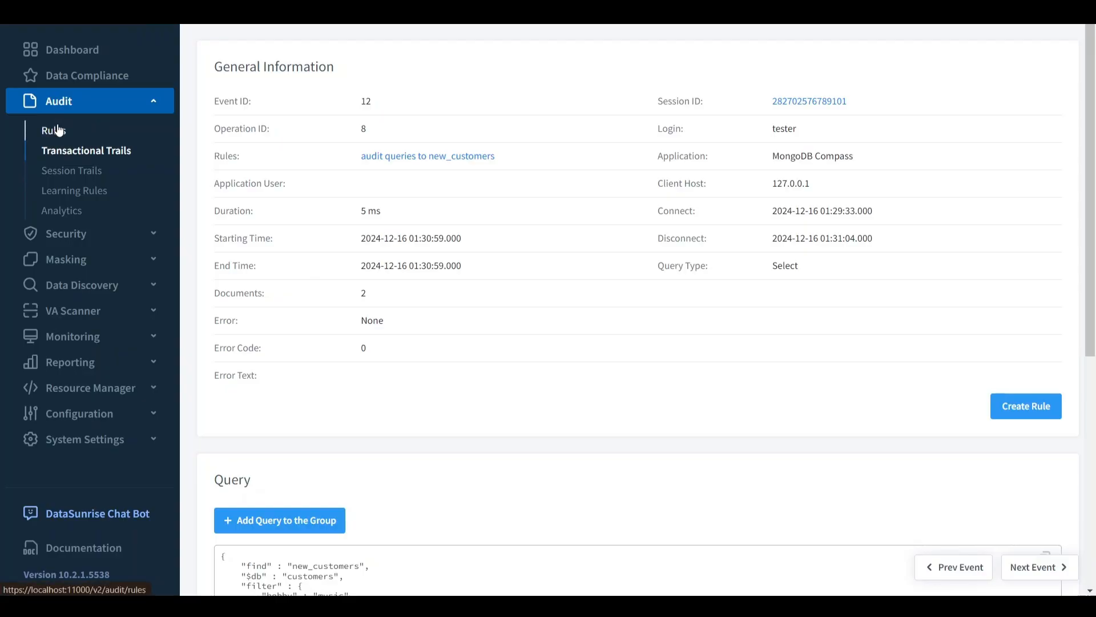
Go to the security rules and open the "block access to loyal_customers collection" rule
{"action": "left_click", "coordinate": [54, 130]}
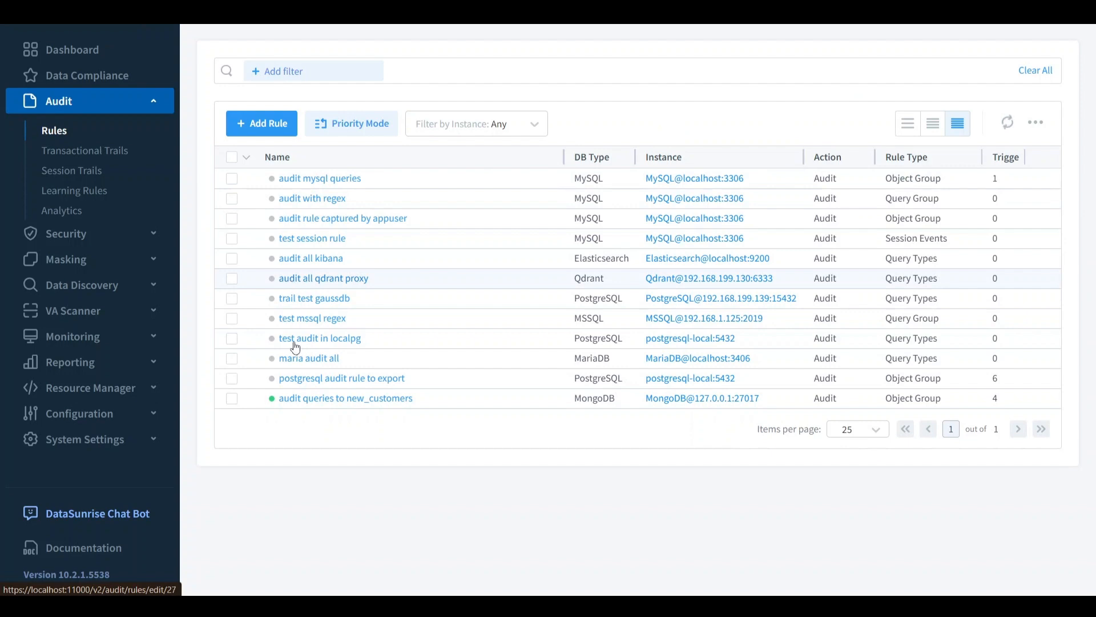
{"action": "left_click", "coordinate": [62, 243]}
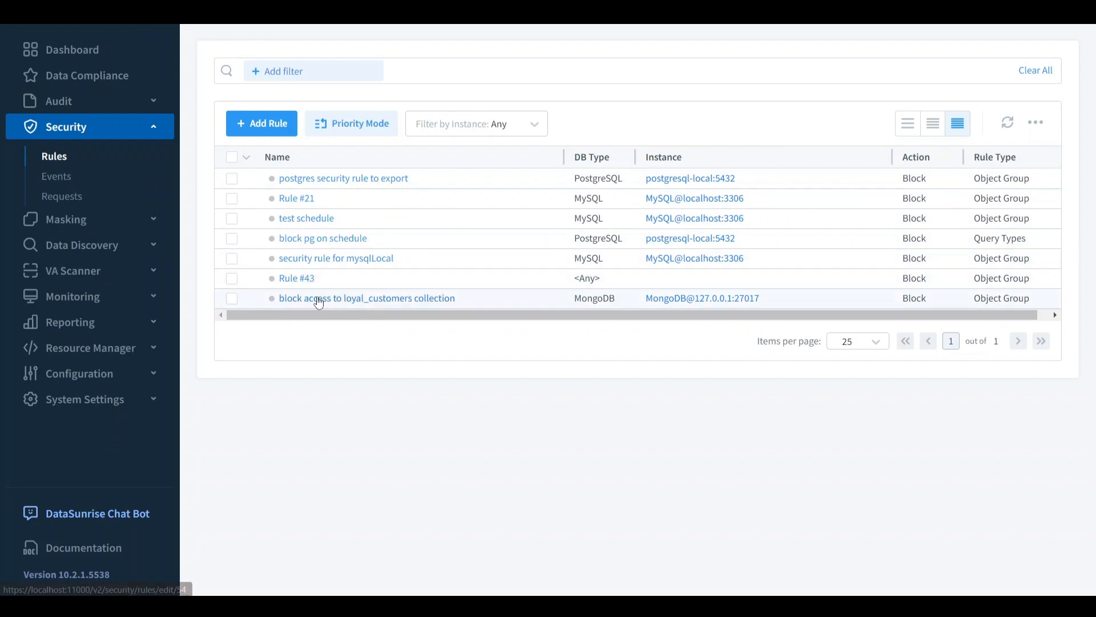
{"action": "left_click", "coordinate": [318, 298]}
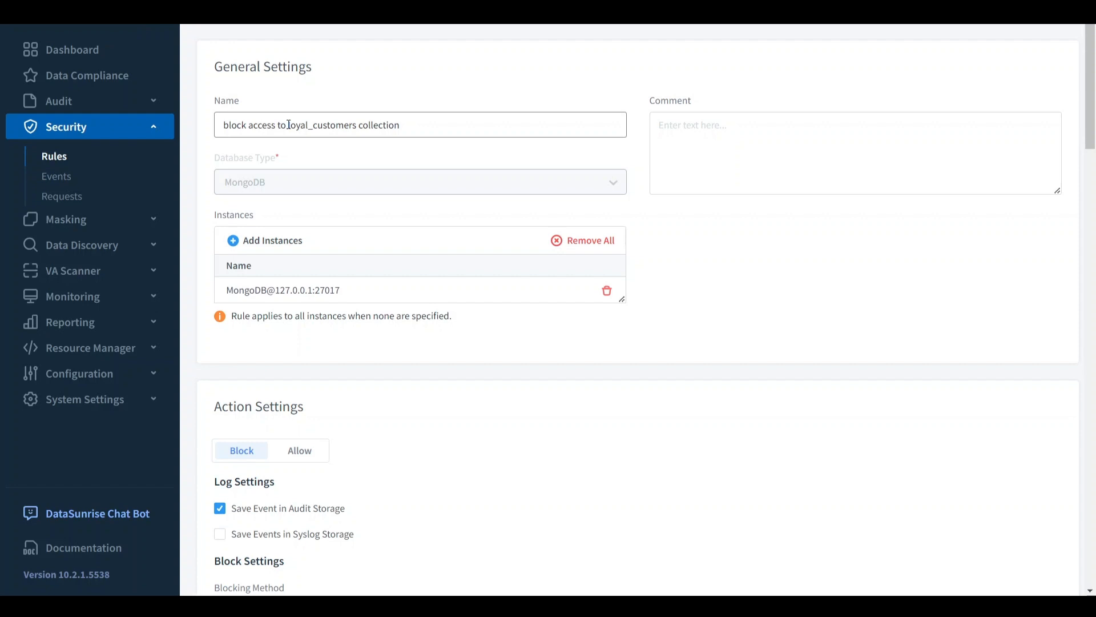
Examine the security rule's name, block action, audit logging, custom blocking message, session filters, statement filters and processed loyal_customers collection
{"action": "left_click_drag", "start_coordinate": [288, 125], "coordinate": [360, 126]}
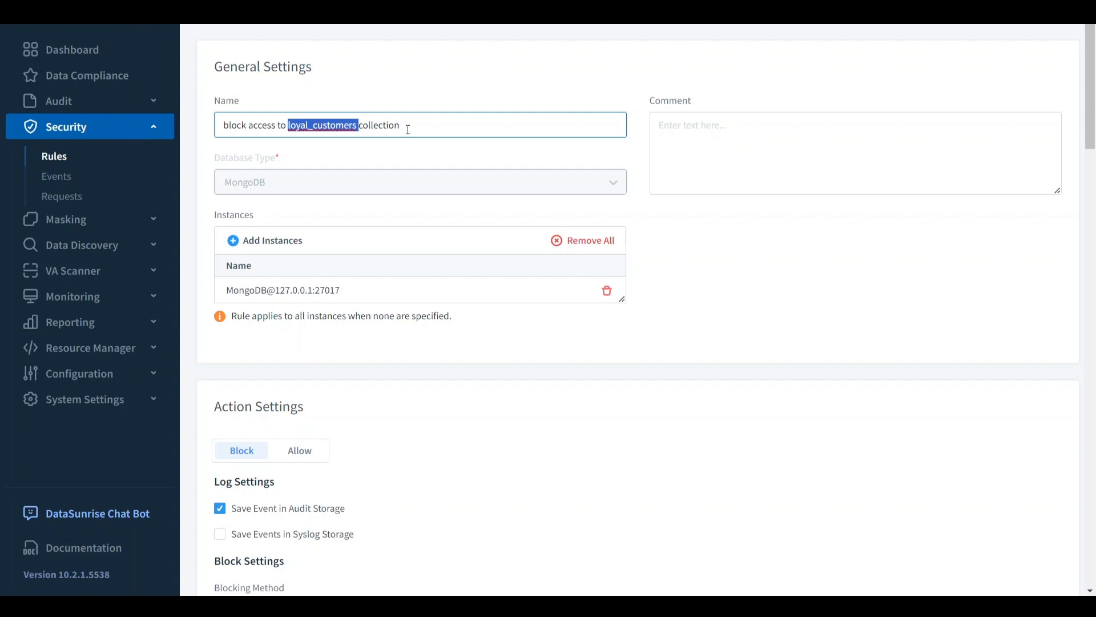
{"action": "scroll", "coordinate": [374, 208], "scroll_direction": "down", "scroll_amount": 1}
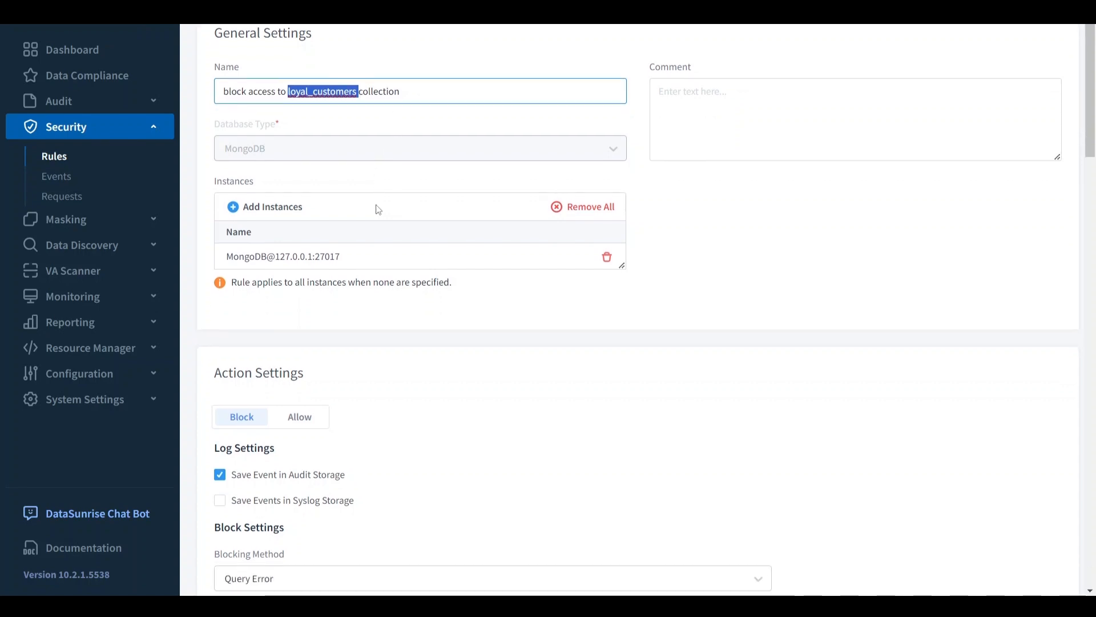
{"action": "scroll", "coordinate": [377, 255], "scroll_direction": "down", "scroll_amount": 2}
{"action": "scroll", "coordinate": [379, 254], "scroll_direction": "down", "scroll_amount": 1}
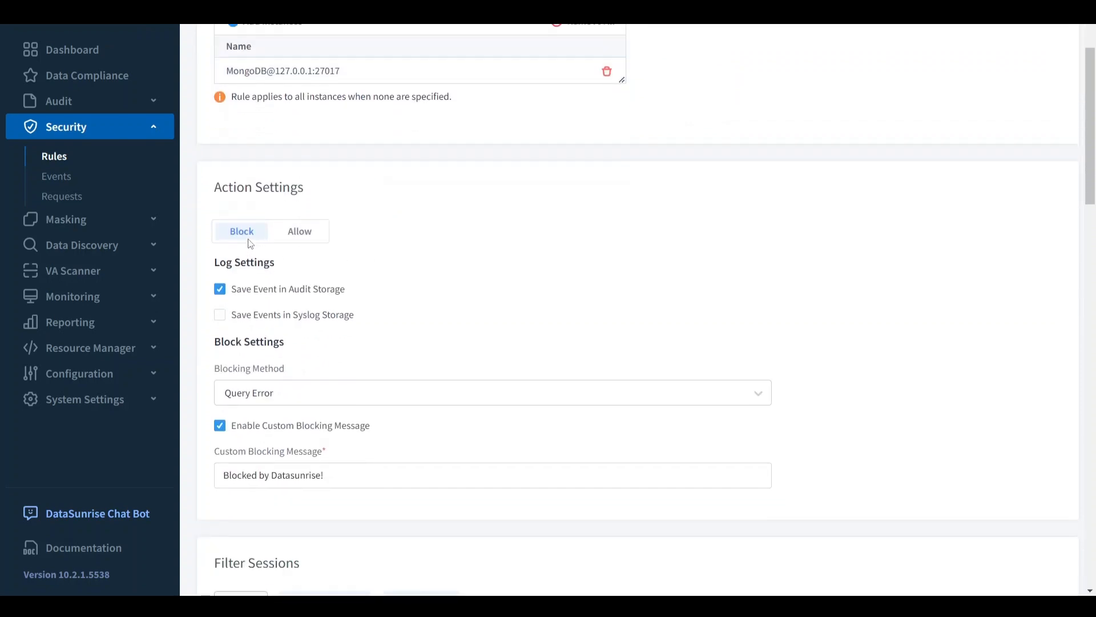
{"action": "scroll", "coordinate": [366, 255], "scroll_direction": "down", "scroll_amount": 1}
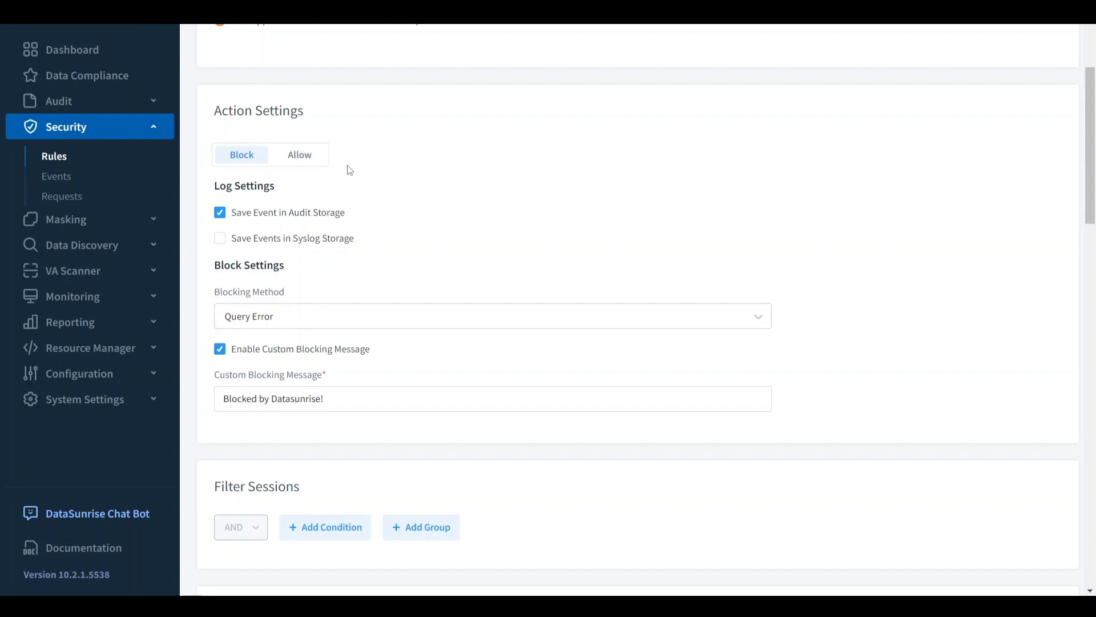
{"action": "scroll", "coordinate": [343, 229], "scroll_direction": "down", "scroll_amount": 1}
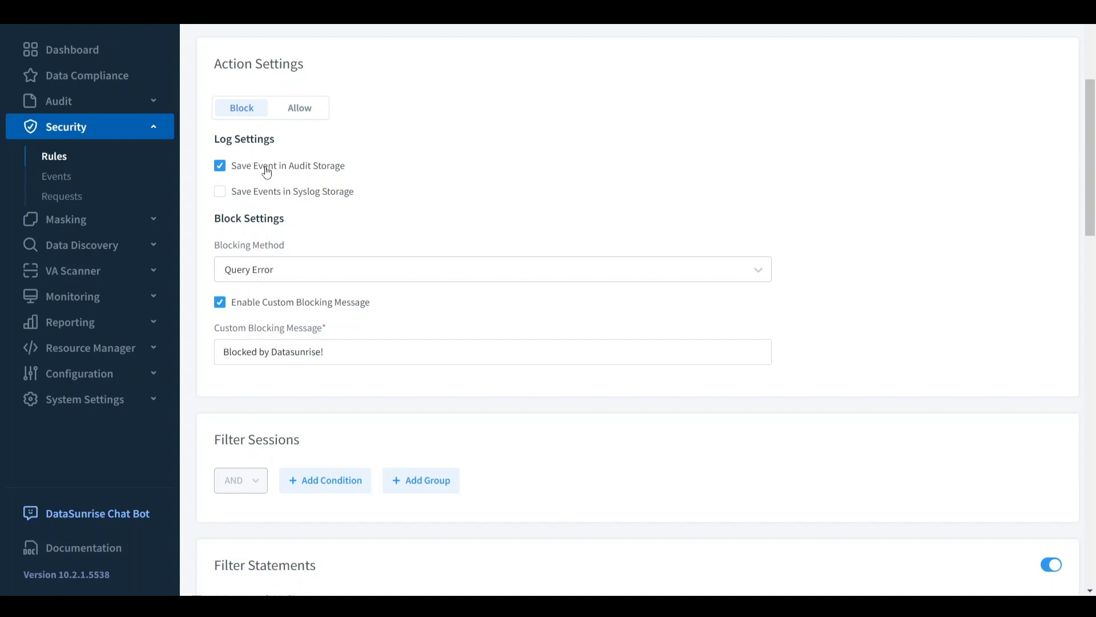
{"action": "scroll", "coordinate": [343, 219], "scroll_direction": "down", "scroll_amount": 2}
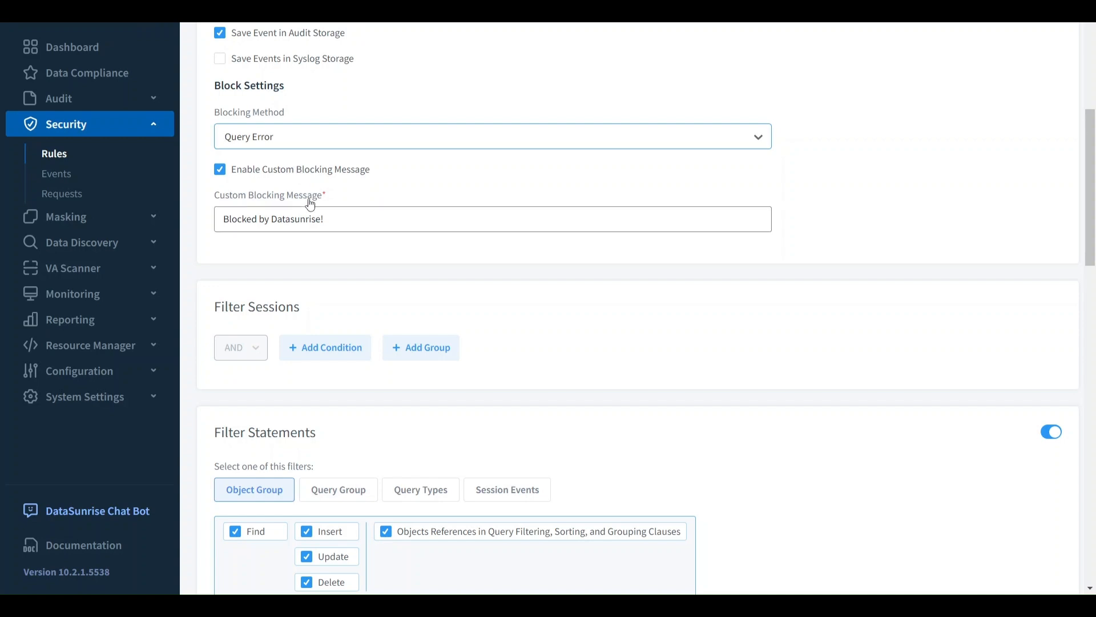
{"action": "left_click_drag", "start_coordinate": [337, 228], "coordinate": [220, 214]}
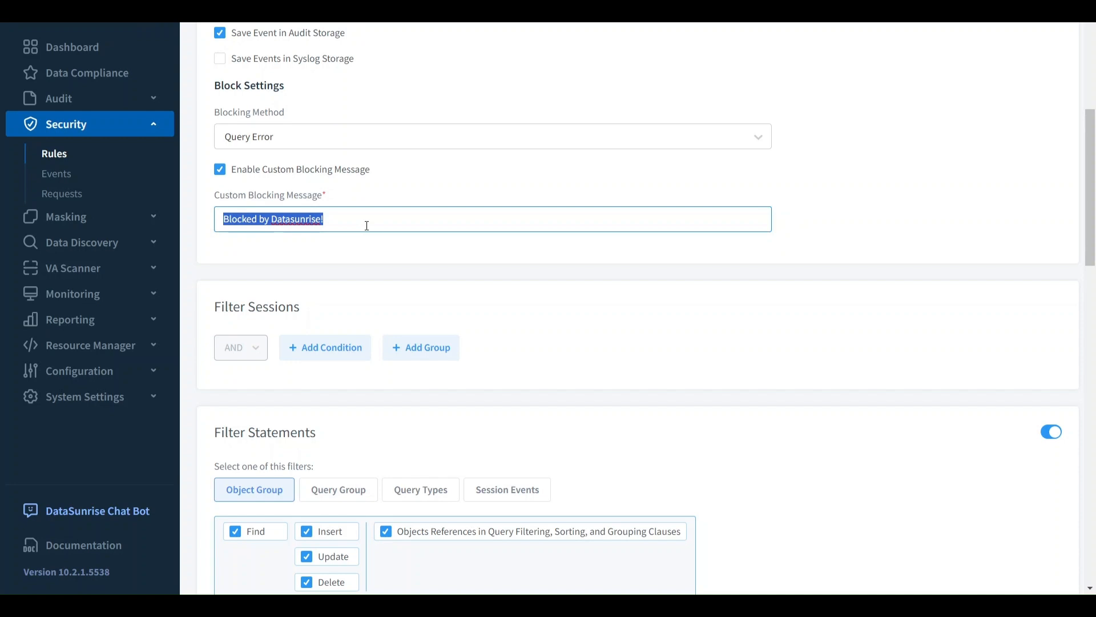
{"action": "scroll", "coordinate": [367, 226], "scroll_direction": "down", "scroll_amount": 5}
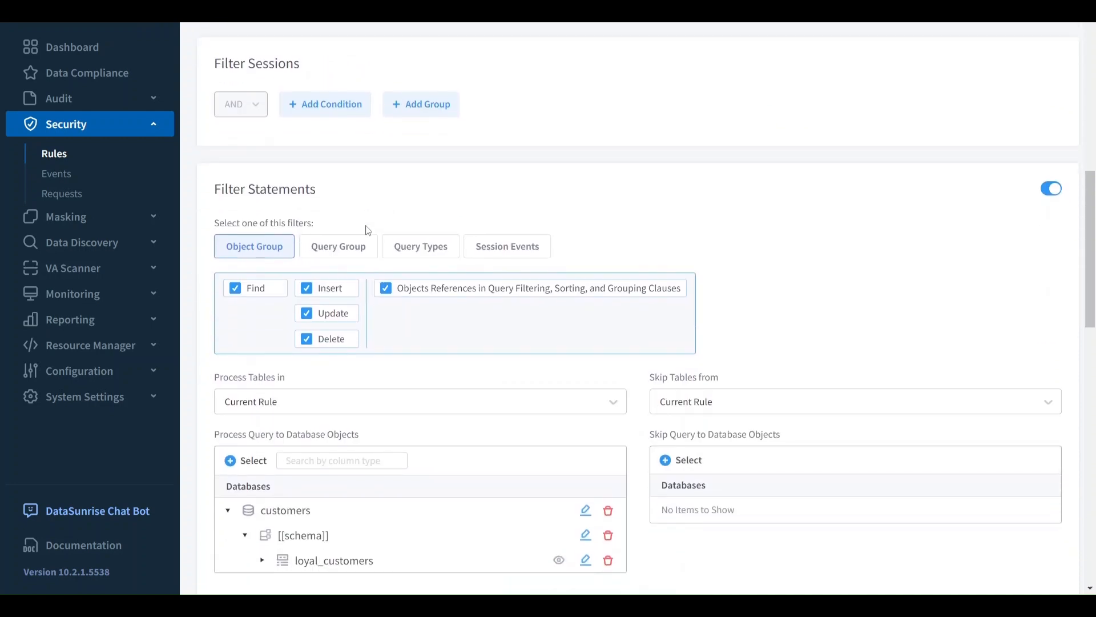
{"action": "scroll", "coordinate": [368, 230], "scroll_direction": "down", "scroll_amount": 3}
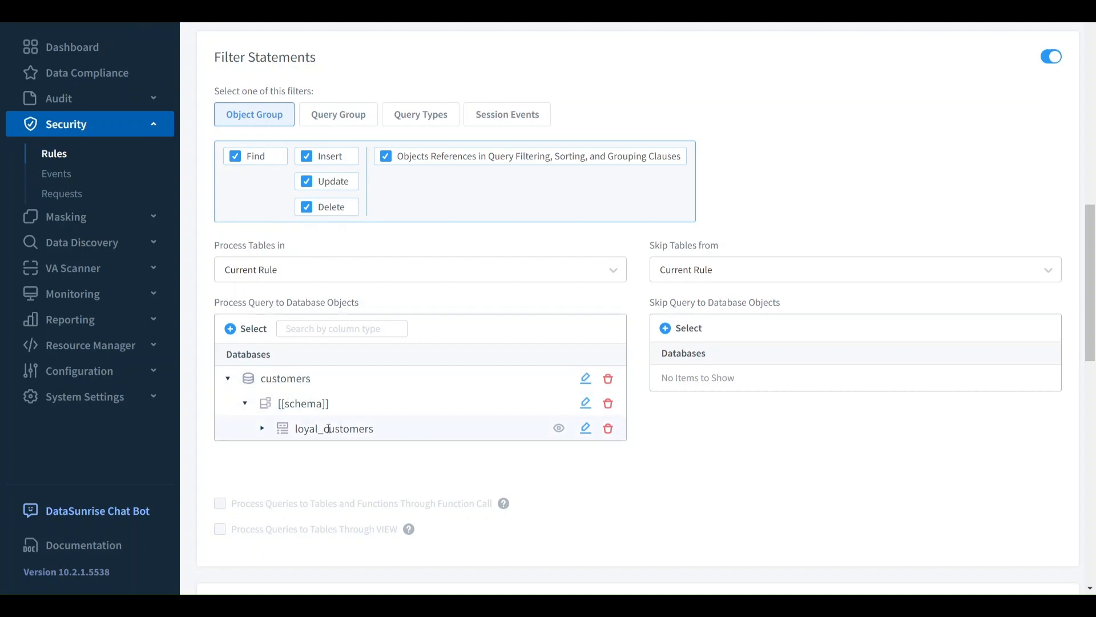
Enable the security rule for loyal_customers, apply the change and close the rule
{"action": "scroll", "coordinate": [485, 362], "scroll_direction": "down", "scroll_amount": 10}
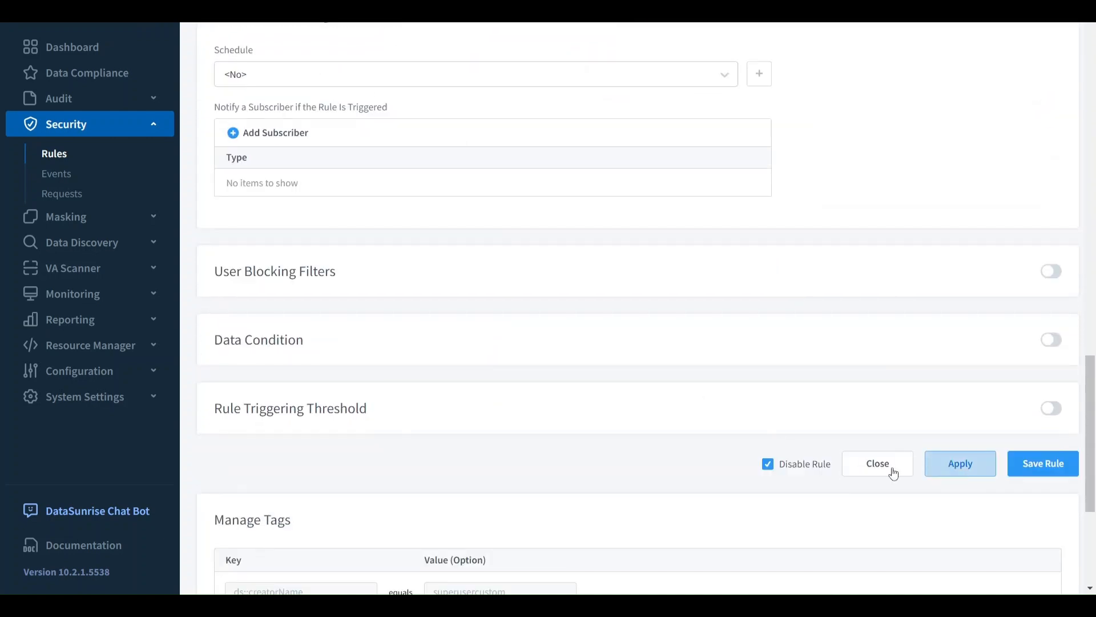
{"action": "left_click", "coordinate": [795, 473]}
{"action": "scroll", "coordinate": [680, 392], "scroll_direction": "down", "scroll_amount": 1}
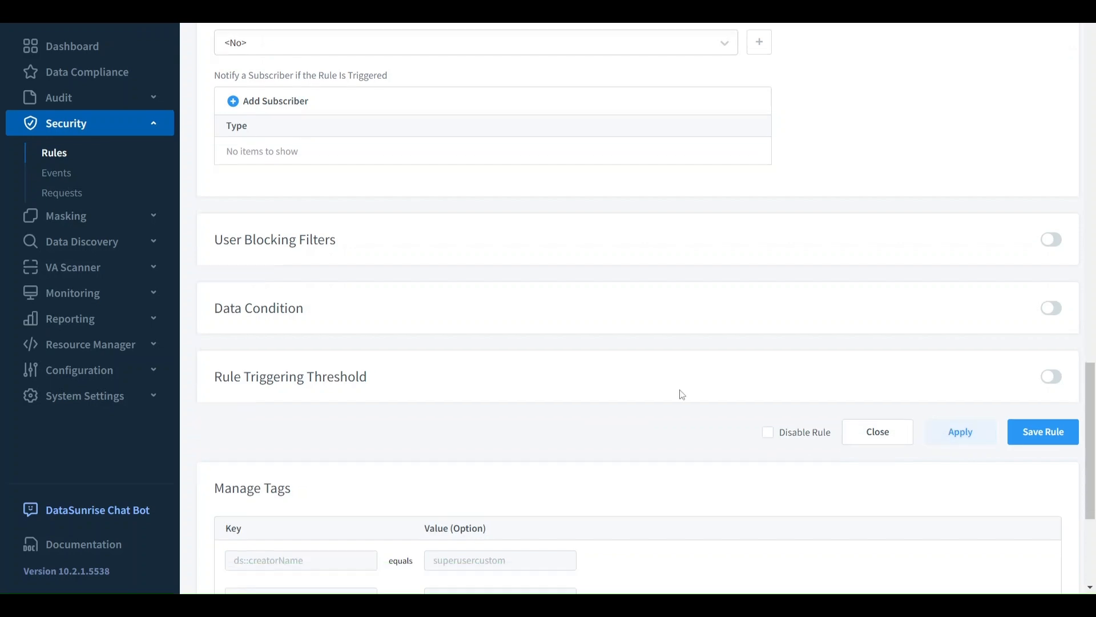
{"action": "left_click", "coordinate": [969, 444]}
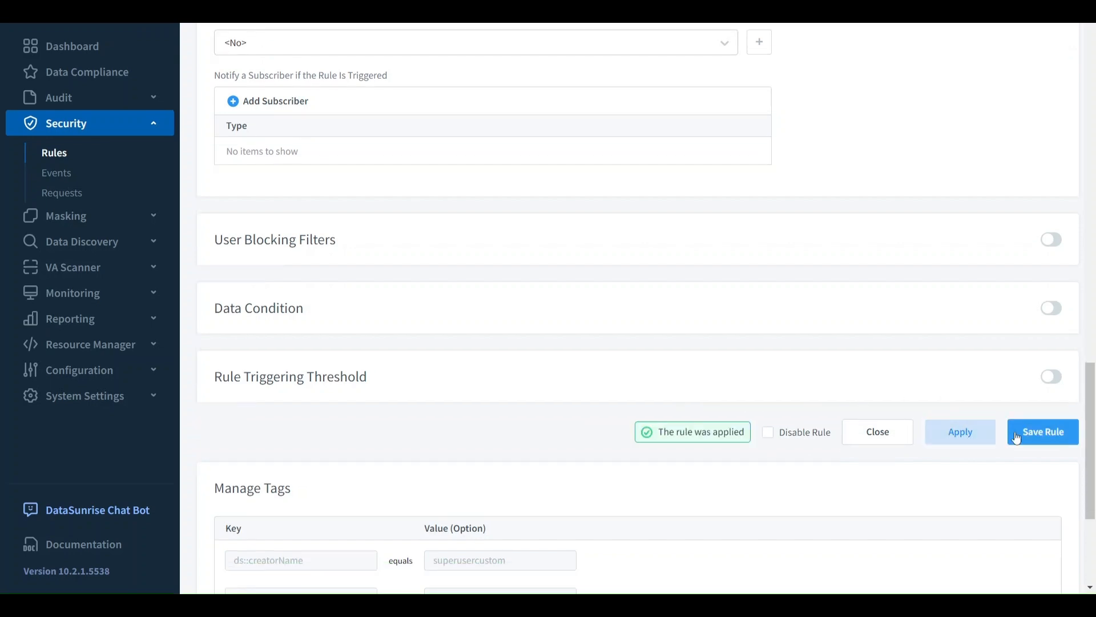
{"action": "left_click", "coordinate": [863, 425]}
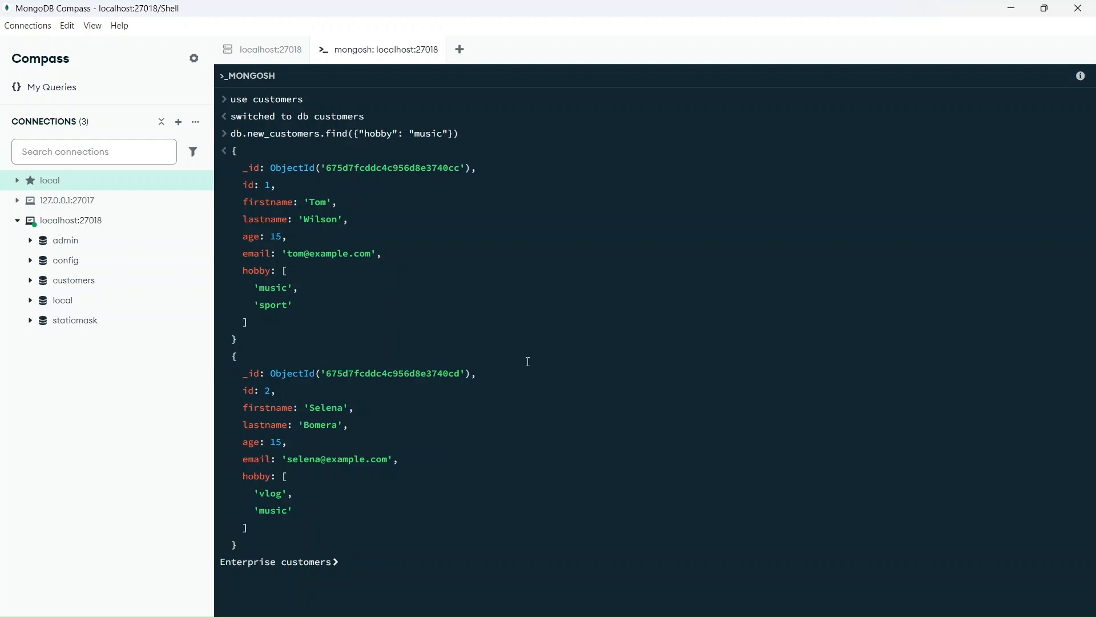
Switch to the MongoDB Compass shell, recall the previous find query and change its collection to loyal_customers
{"action": "key", "text": "Up"}
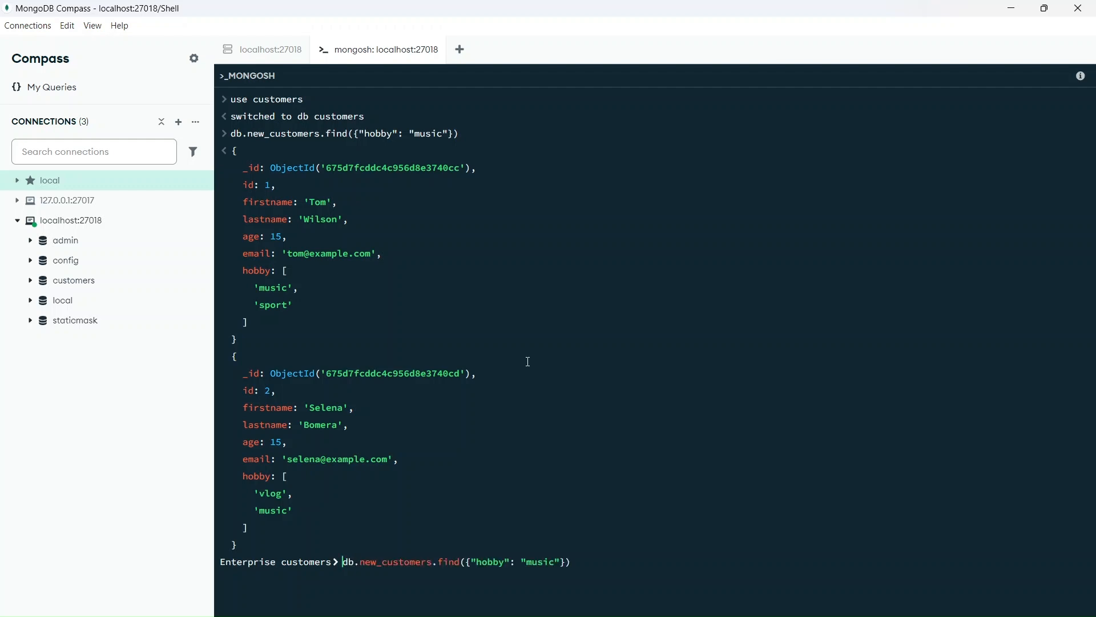
{"action": "key", "text": "Right"}
{"action": "key", "text": "Right"}
{"action": "key", "text": "Delete"}
{"action": "key", "text": "Delete"}
{"action": "key", "text": "Delete"}
{"action": "type", "text": "loya"}
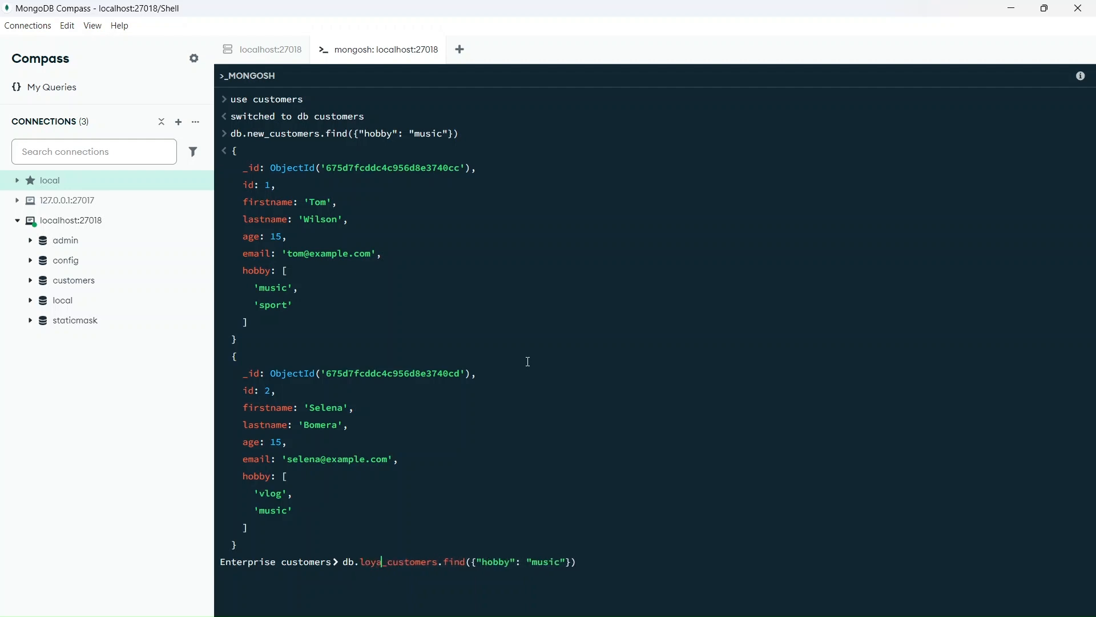
{"action": "type", "text": "l"}
Change the hobby filter value to "news", run the loyal_customers query and check the shell's response
{"action": "key", "text": "Right"}
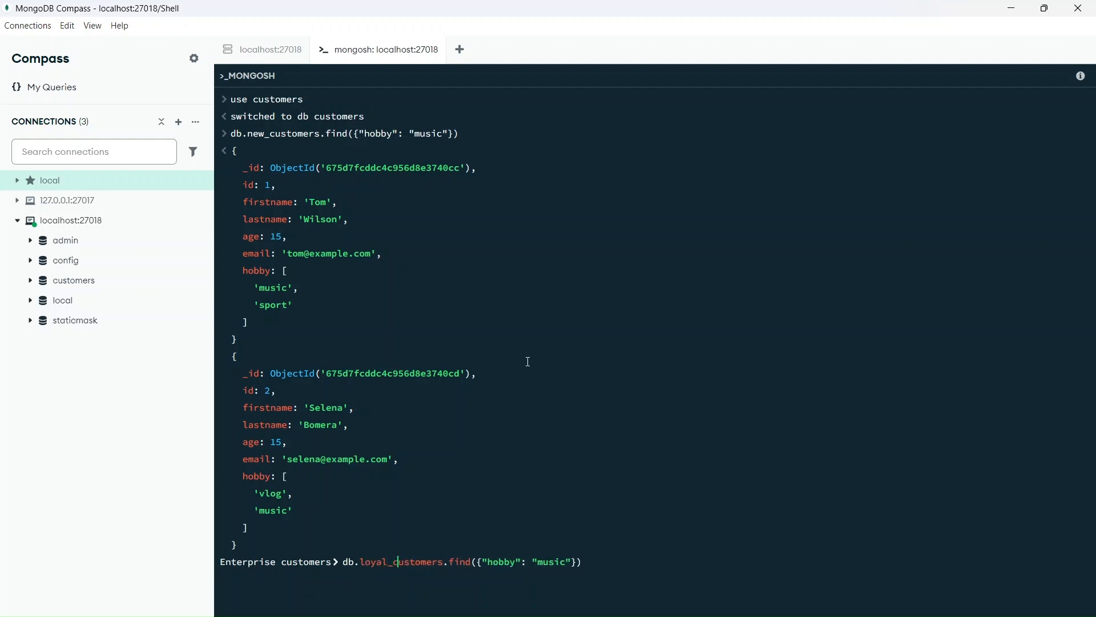
{"action": "key", "text": "Right"}
{"action": "key", "text": "Right"}
{"action": "key", "text": "Right"}
{"action": "key", "text": "Right"}
{"action": "key", "text": "Right"}
{"action": "key", "text": "Right"}
{"action": "key", "text": "Right"}
{"action": "key", "text": "Right"}
{"action": "key", "text": "Right"}
{"action": "key", "text": "Right"}
{"action": "key", "text": "Right"}
{"action": "key", "text": "Right"}
{"action": "key", "text": "Right"}
{"action": "key", "text": "BackSpace"}
{"action": "key", "text": "BackSpace"}
{"action": "key", "text": "BackSpace"}
{"action": "key", "text": "BackSpace"}
{"action": "key", "text": "BackSpace"}
{"action": "type", "text": "newd"}
{"action": "key", "text": "BackSpace"}
{"action": "type", "text": "s"}
{"action": "key", "text": "Return"}
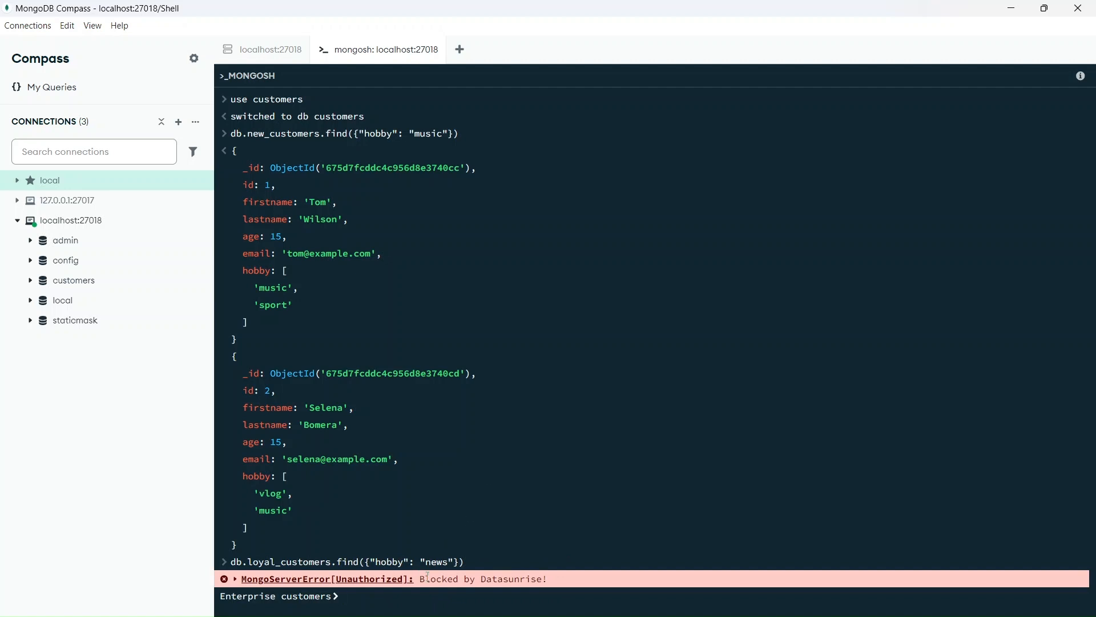
{"action": "left_click_drag", "start_coordinate": [421, 578], "coordinate": [549, 579]}
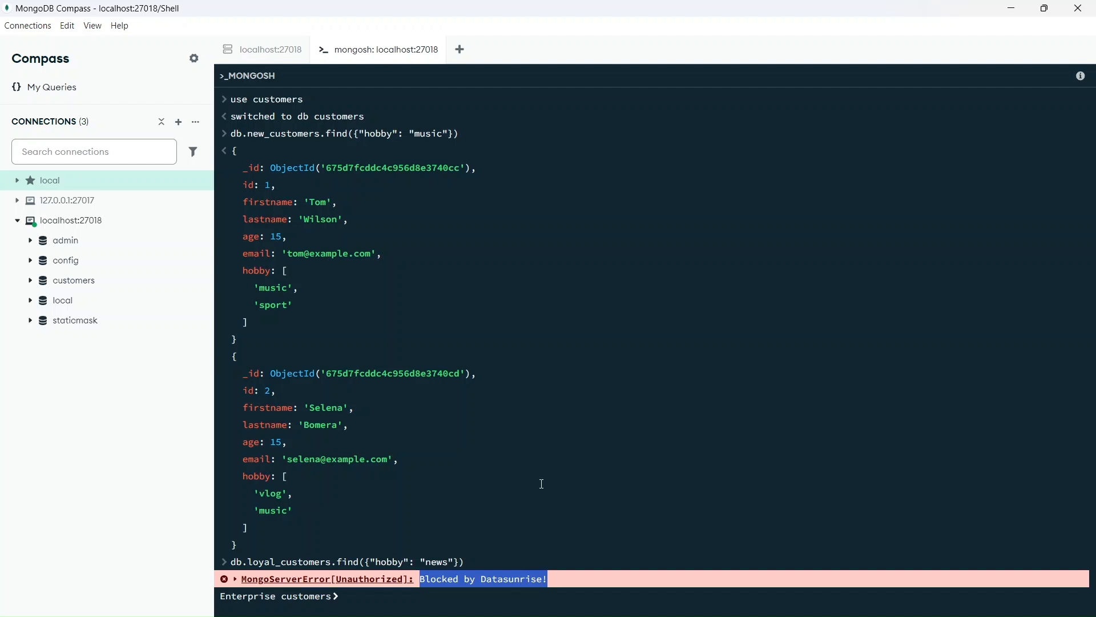
Recall db.new_customers.find({"hobby": "music"}) from the shell history and run it again
{"action": "left_click", "coordinate": [364, 594]}
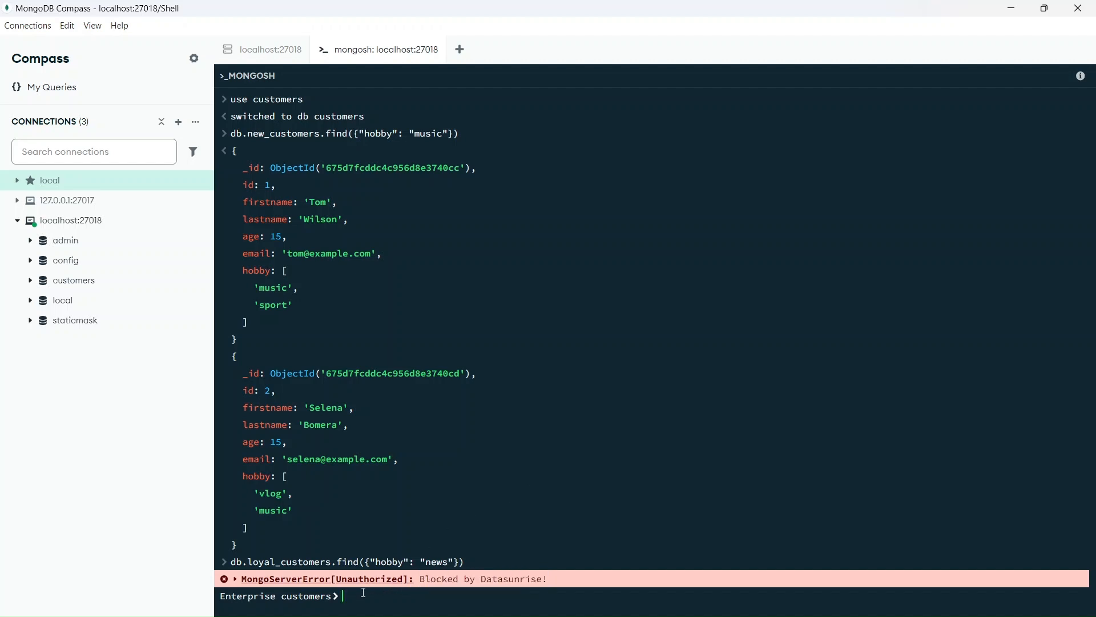
{"action": "key", "text": "Up"}
{"action": "key", "text": "Up"}
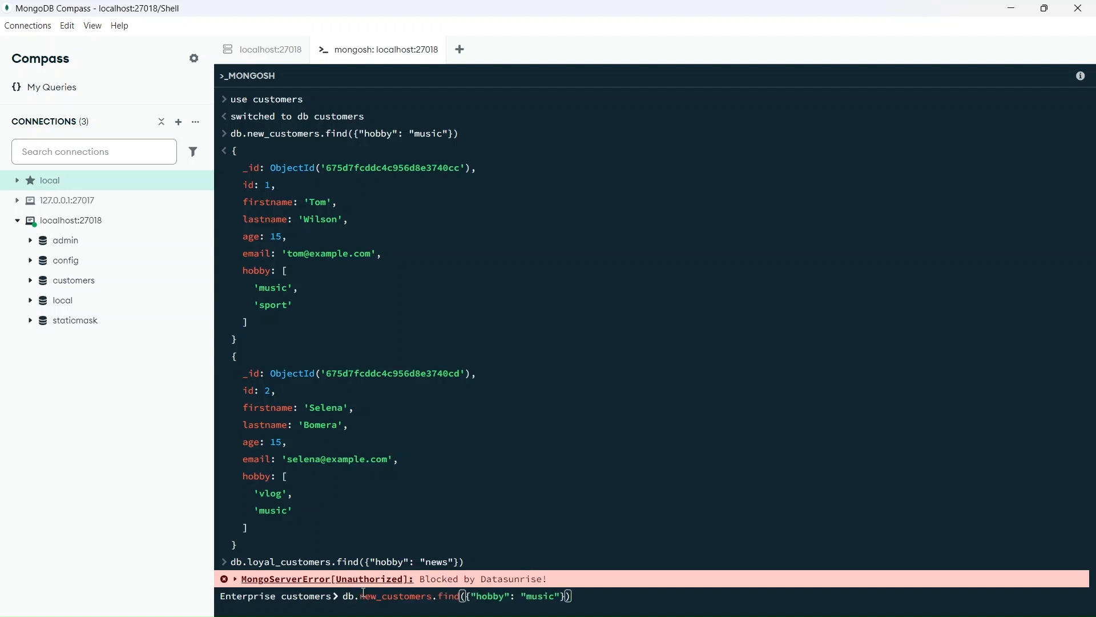
{"action": "key", "text": "Return"}
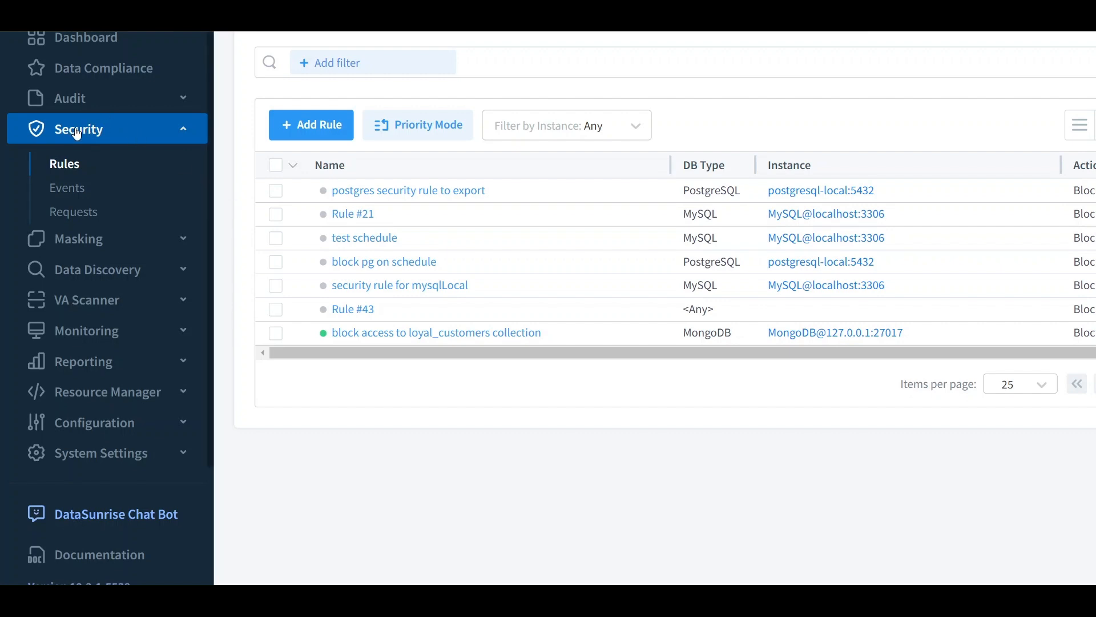
Switch to DataSunrise, open security event 14 and examine its general information, error text and recorded query
{"action": "left_click", "coordinate": [80, 193]}
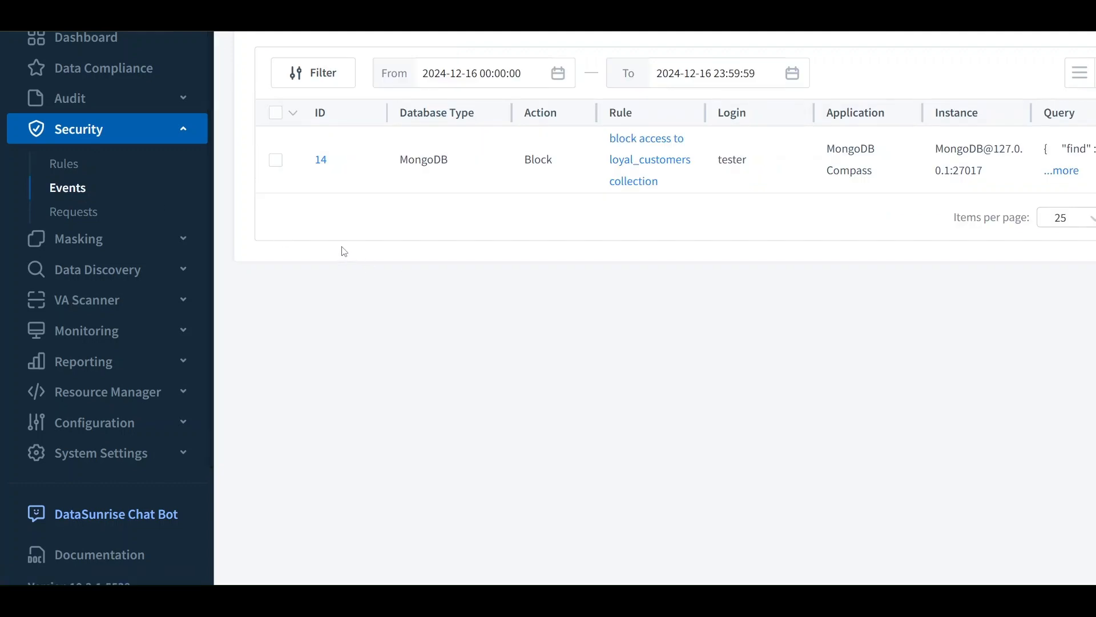
{"action": "left_click", "coordinate": [323, 163]}
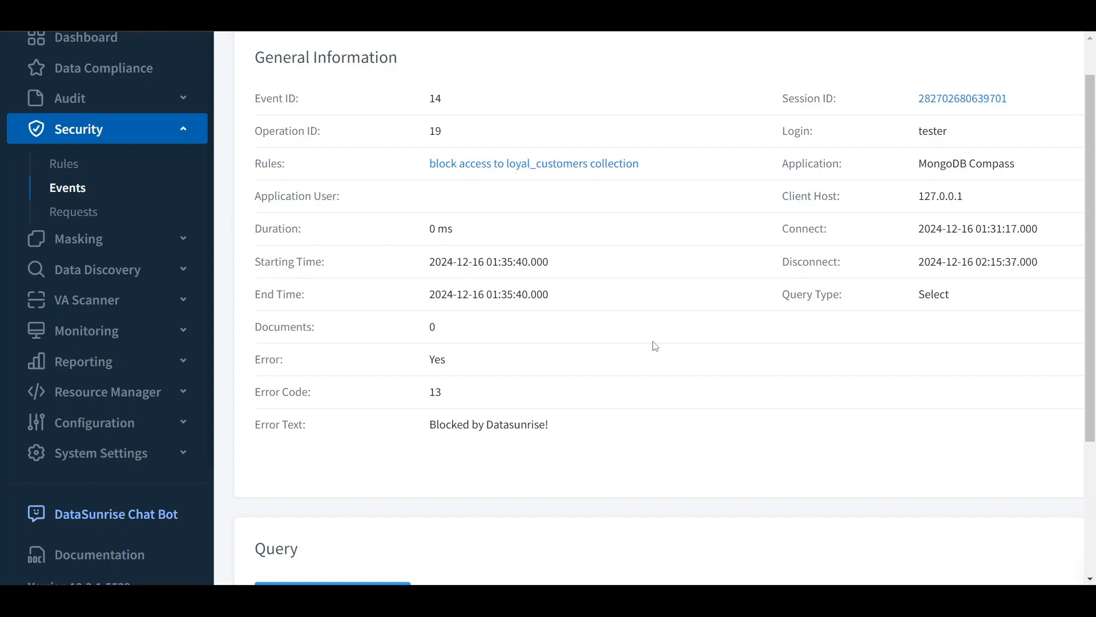
{"action": "scroll", "coordinate": [655, 347], "scroll_direction": "down", "scroll_amount": 5}
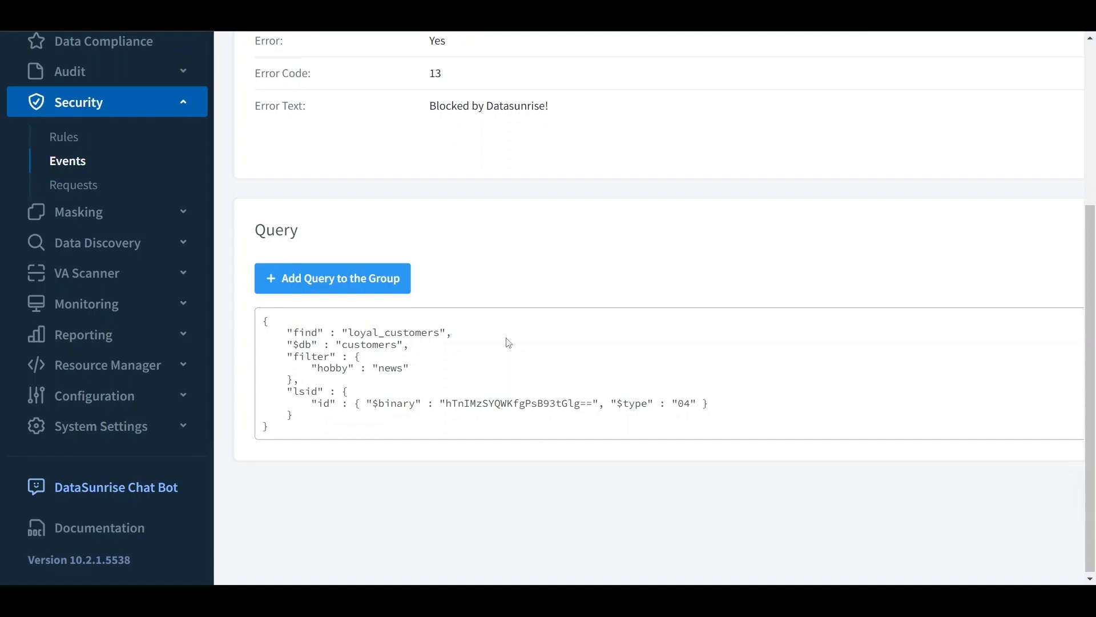
{"action": "scroll", "coordinate": [507, 342], "scroll_direction": "up", "scroll_amount": 2}
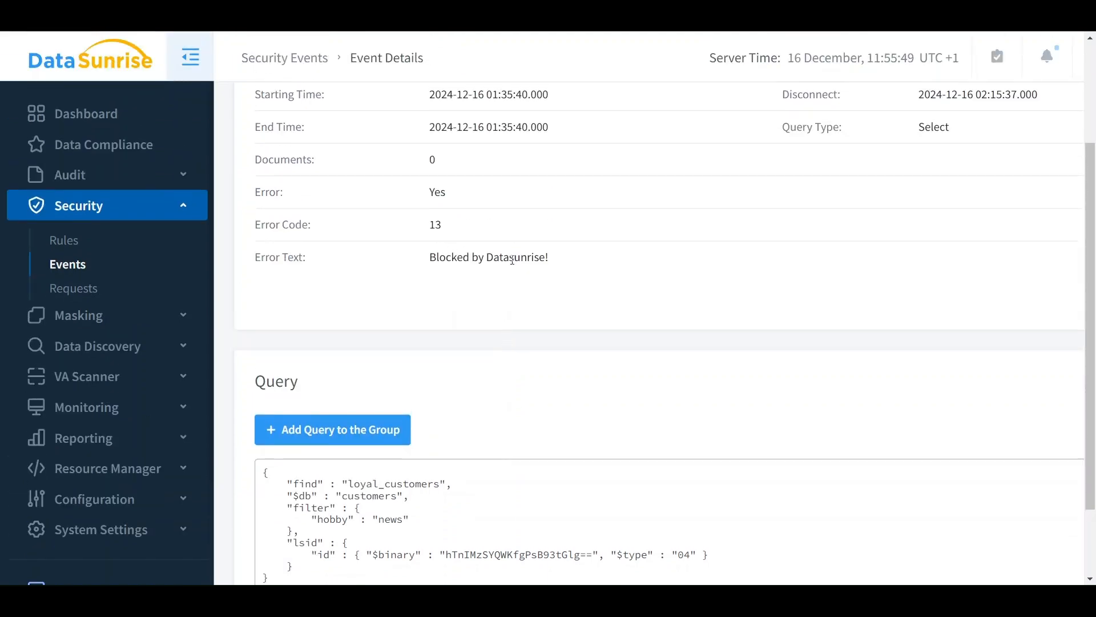
{"action": "scroll", "coordinate": [488, 247], "scroll_direction": "up", "scroll_amount": 1}
{"action": "scroll", "coordinate": [489, 249], "scroll_direction": "up", "scroll_amount": 2}
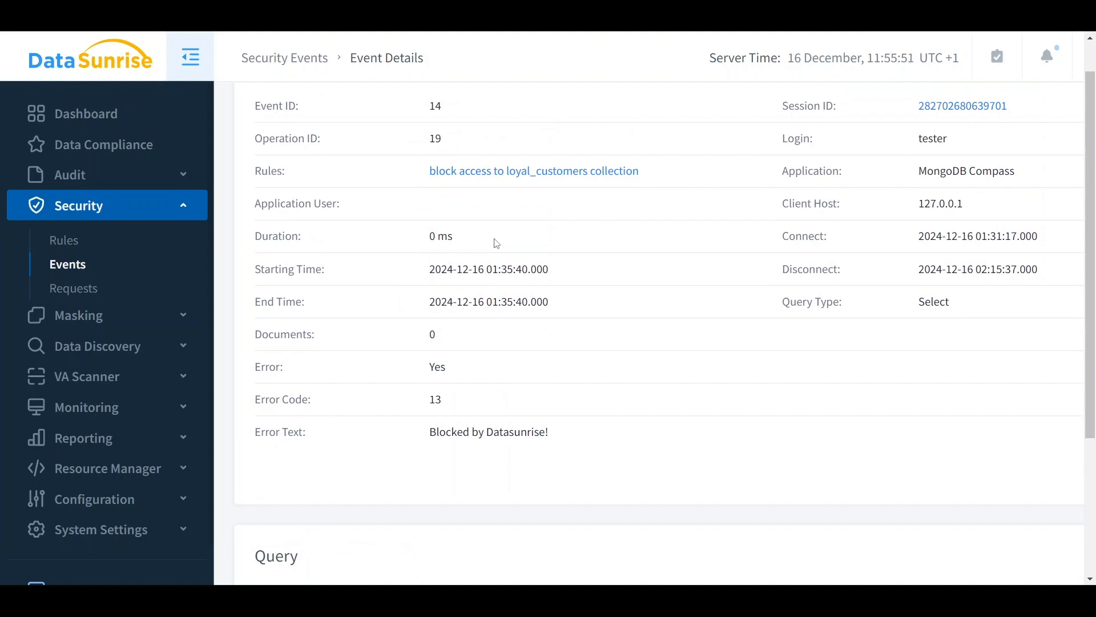